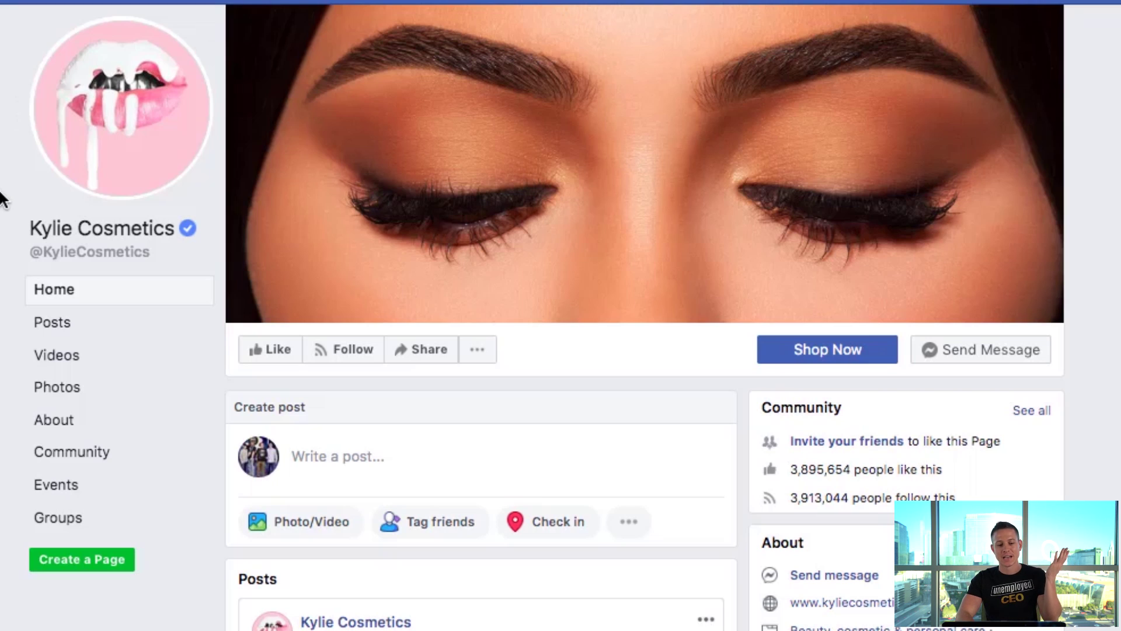
- Open the Kylie Cosmetics page's transparency details and look through the ads it is running in the ad library
scroll(118, 34, "down", 5)
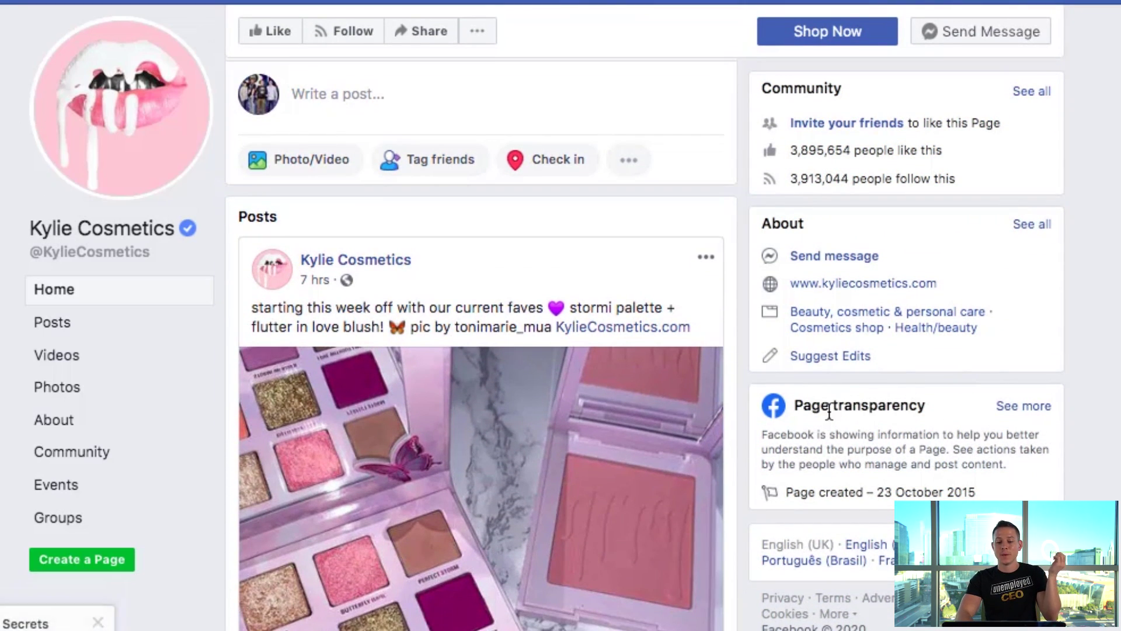
left_click(1011, 409)
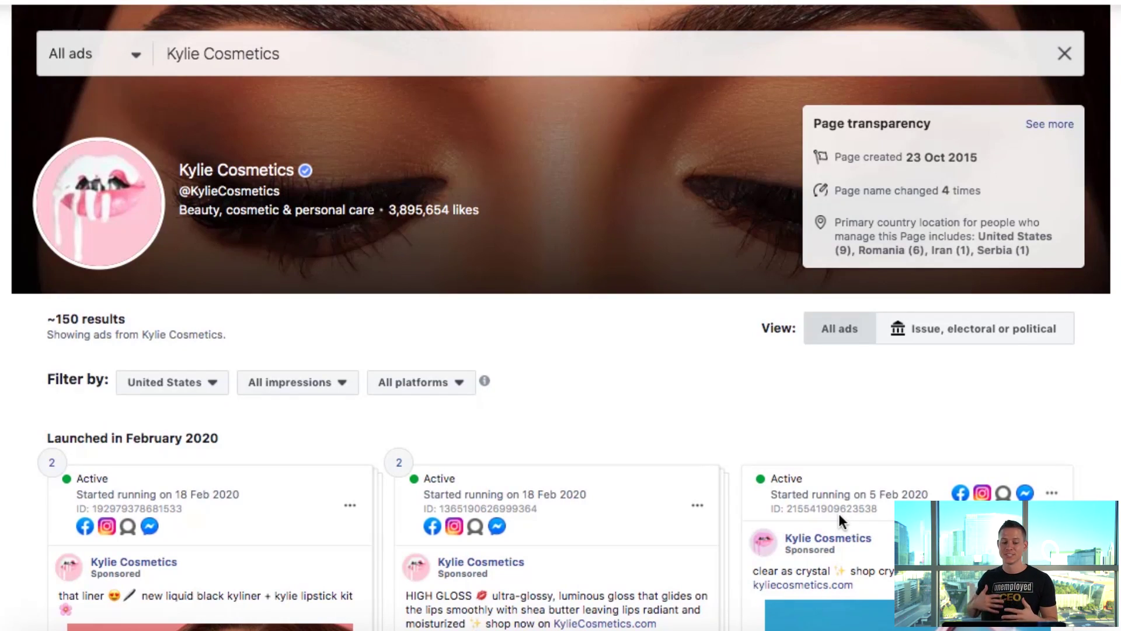
scroll(286, 473, "down", 6)
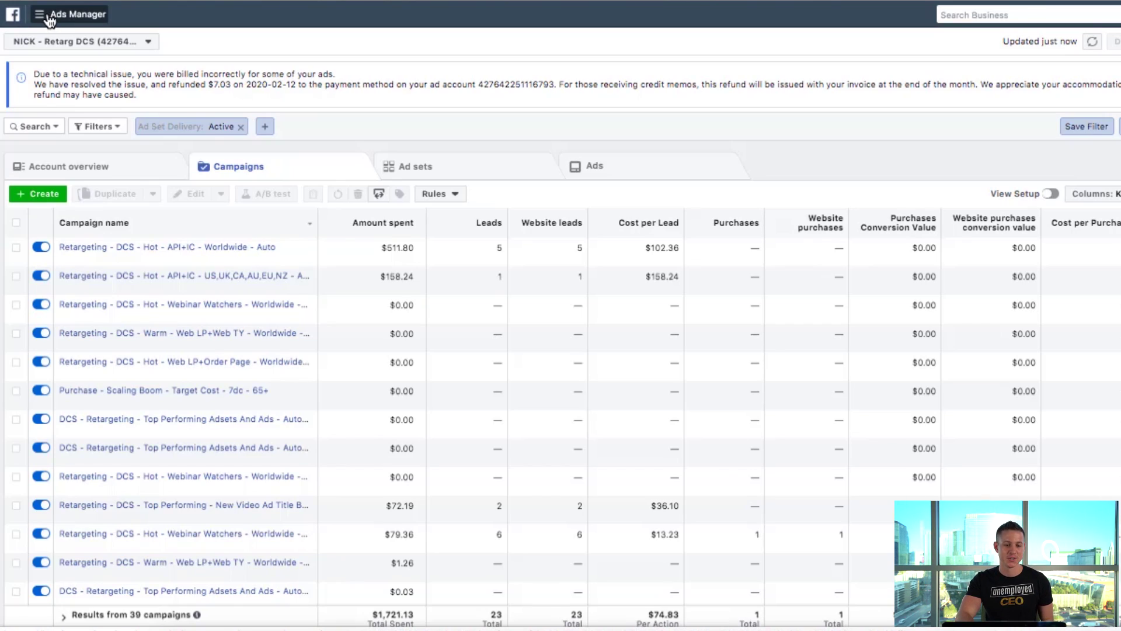
- Open Ads Manager from the business tools and start creating a new campaign with the Conversions objective
left_click(47, 17)
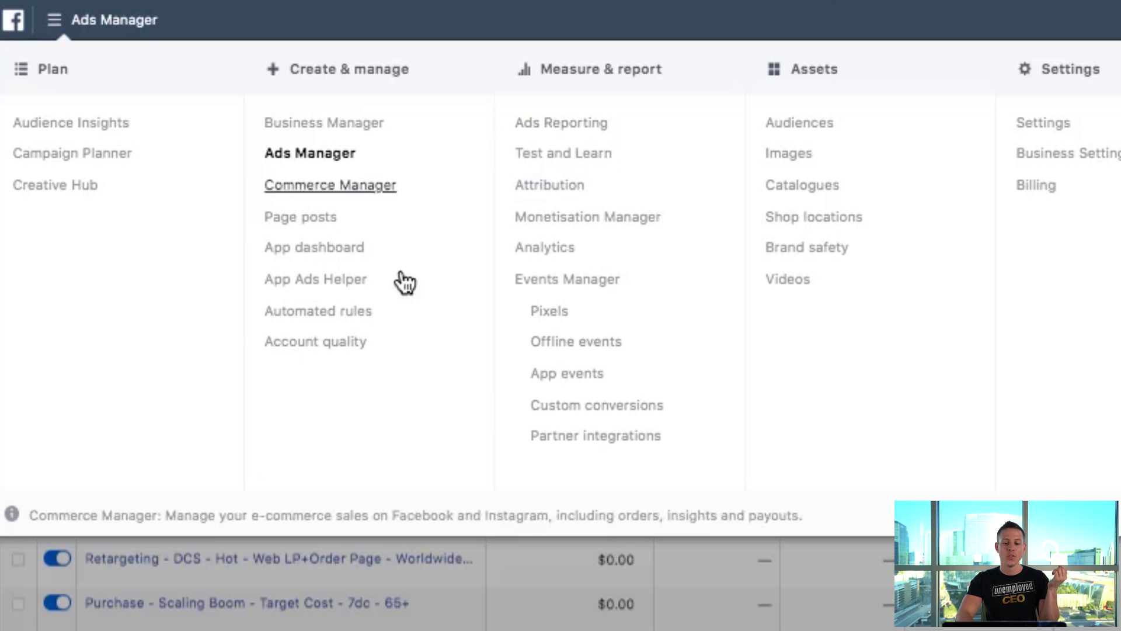
left_click(330, 155)
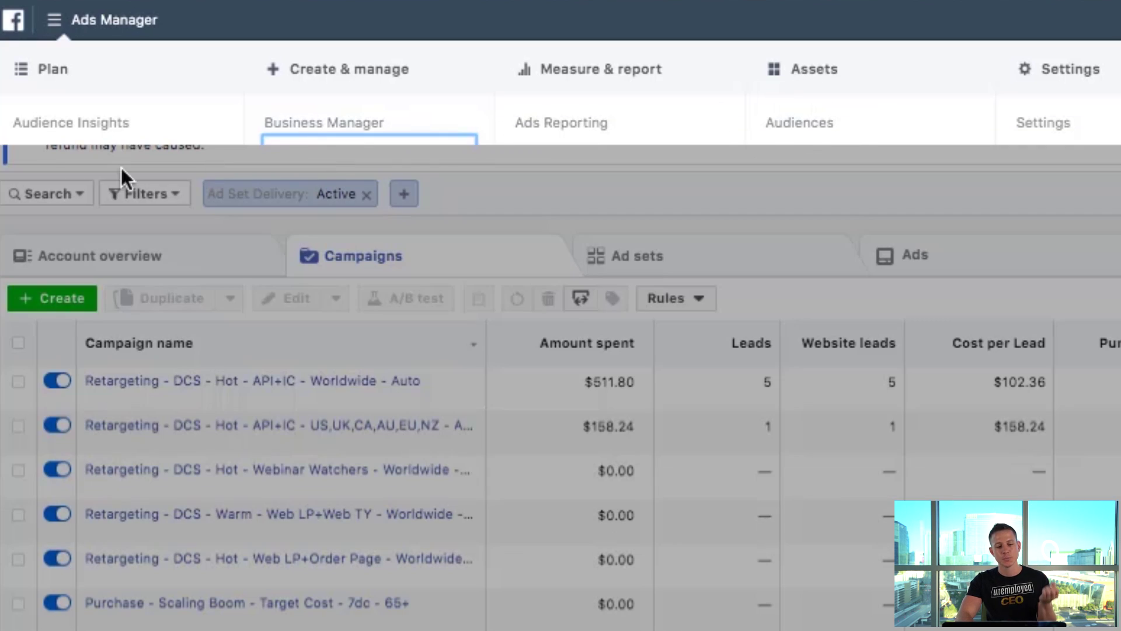
left_click(42, 298)
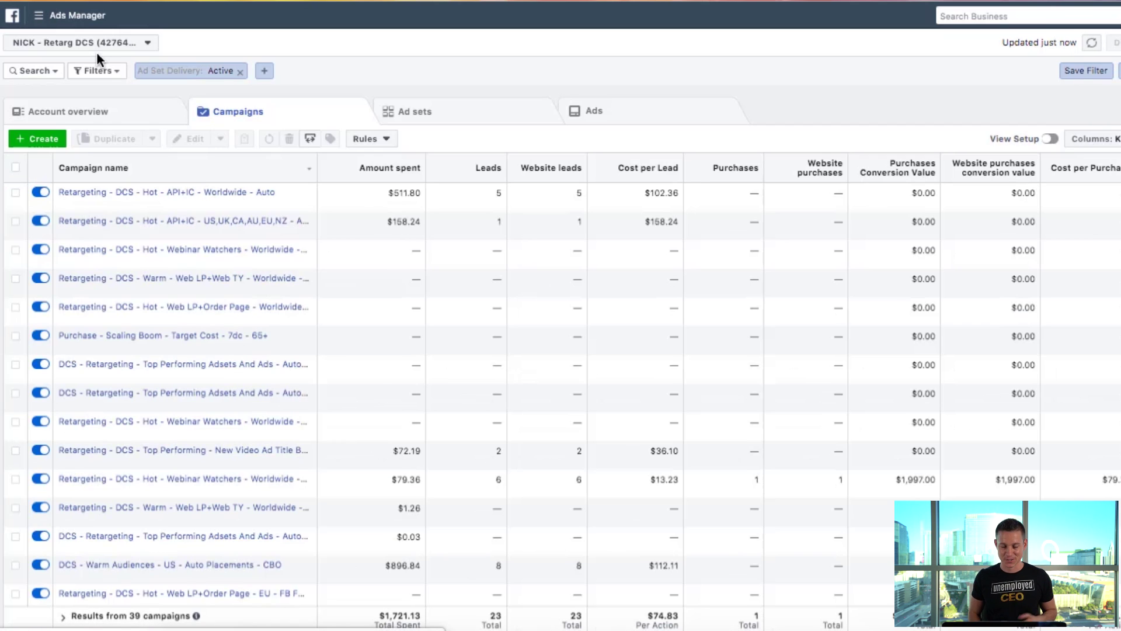
left_click(32, 143)
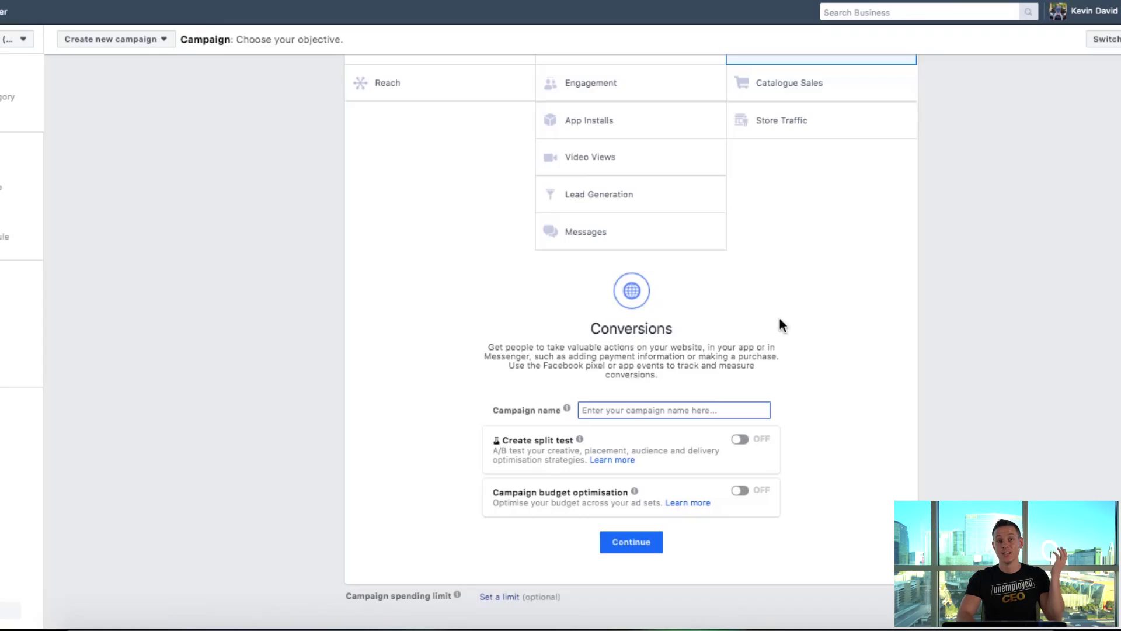
- Name the campaign "Conv - Cold - All Website Visitors Events - CA - Men"
type("Cold - All Website Visitors Events - CA - Men")
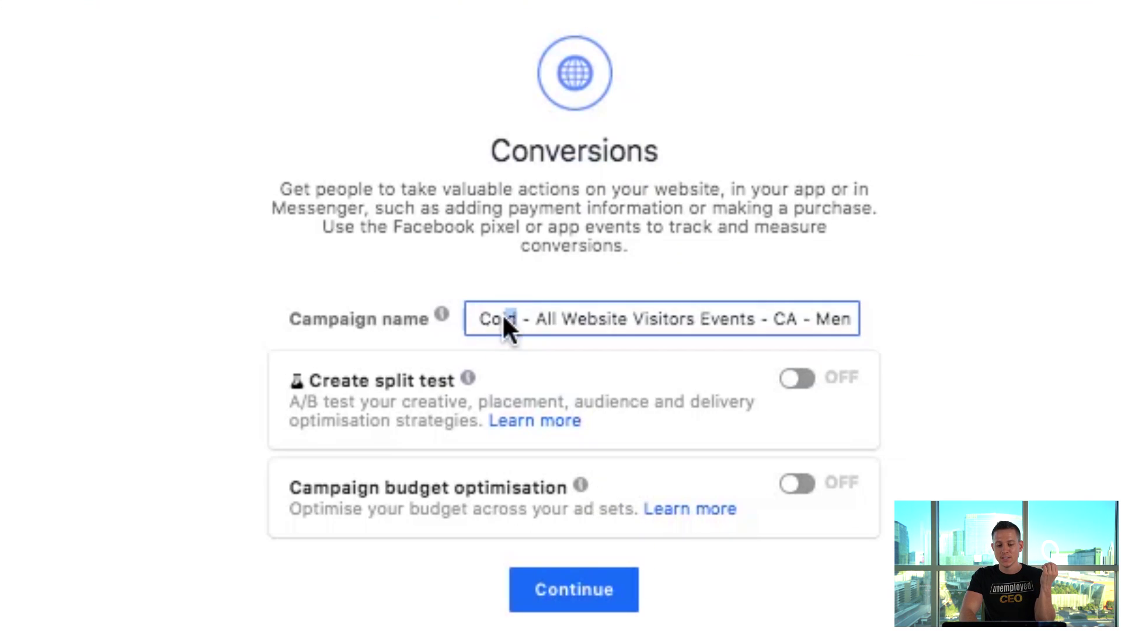
type("Conv -")
left_click(569, 270)
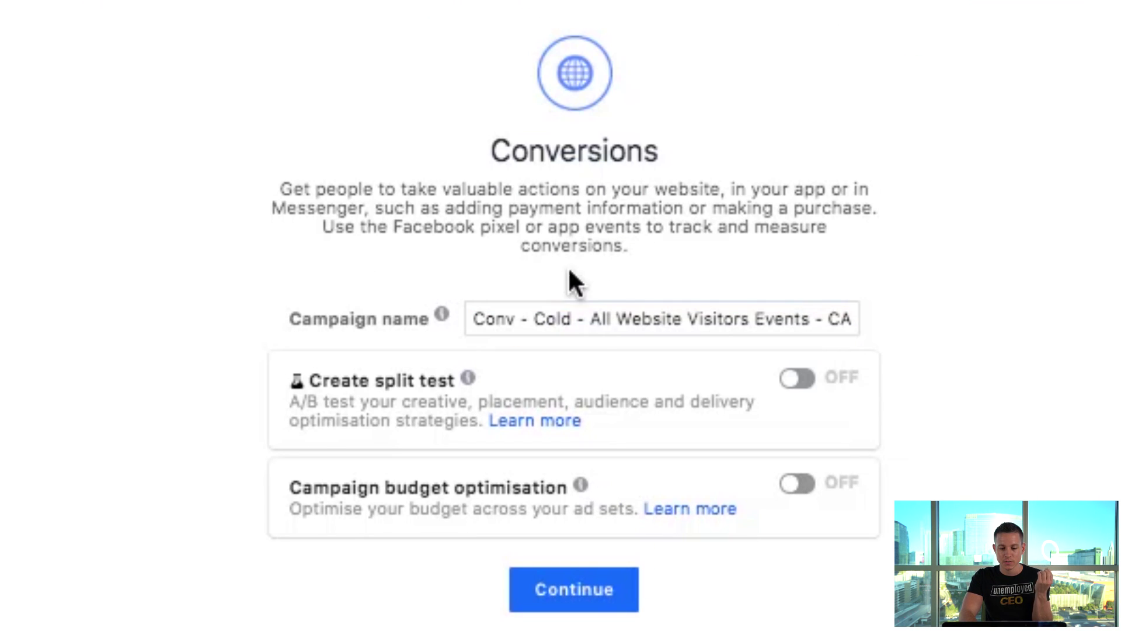
scroll(575, 315, "up", 3)
scroll(734, 264, "down", 3)
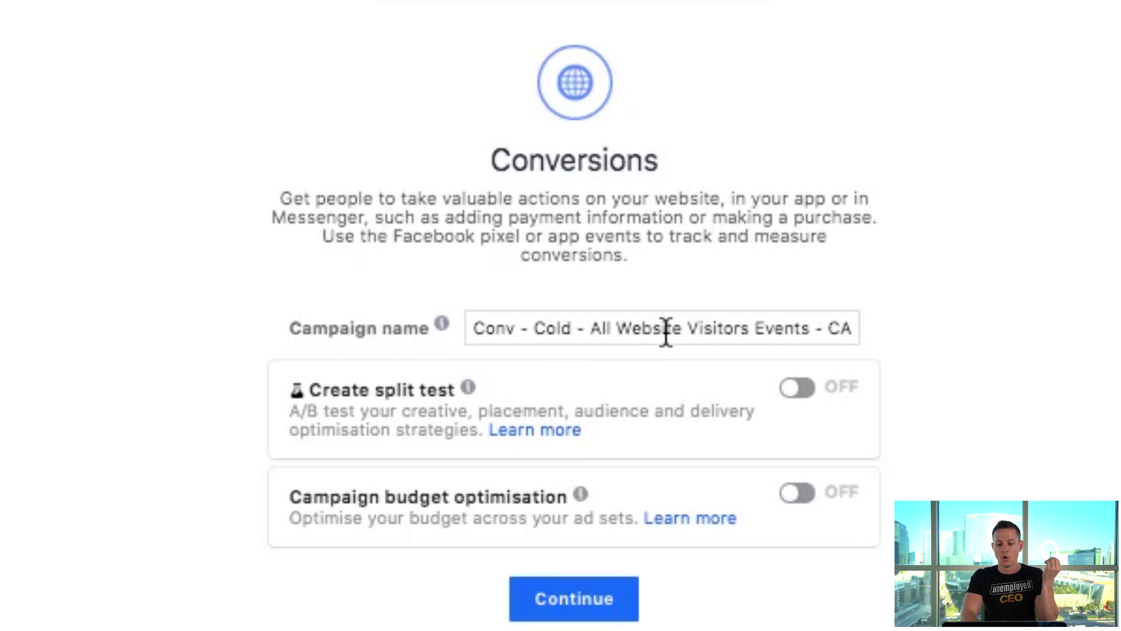
left_click_drag(783, 327, 854, 322)
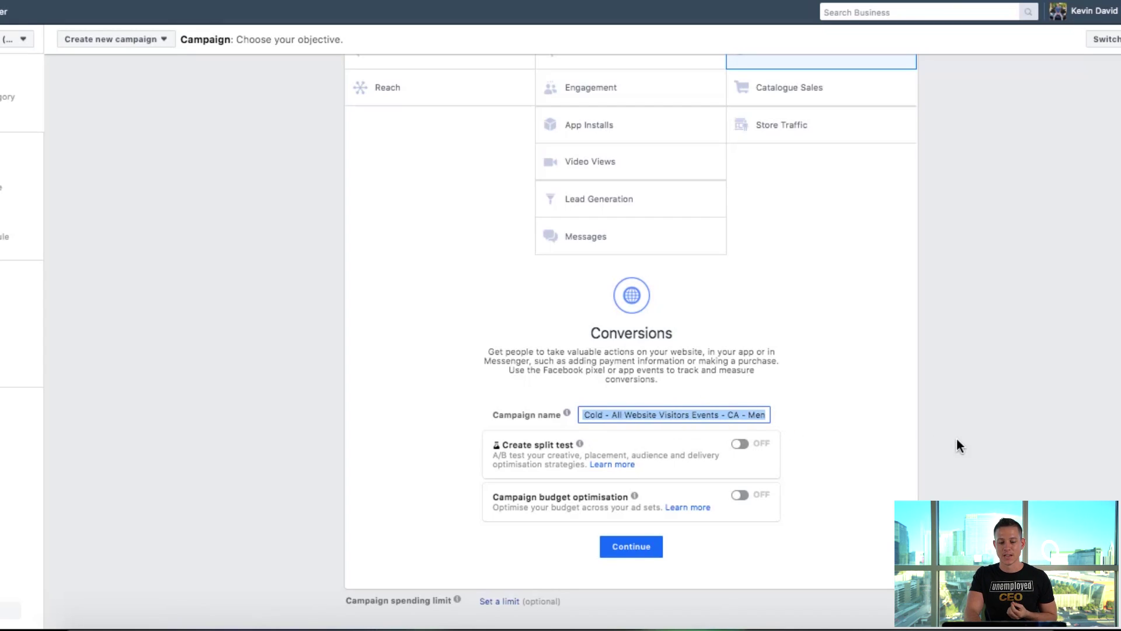
key("Left")
type("Conv -")
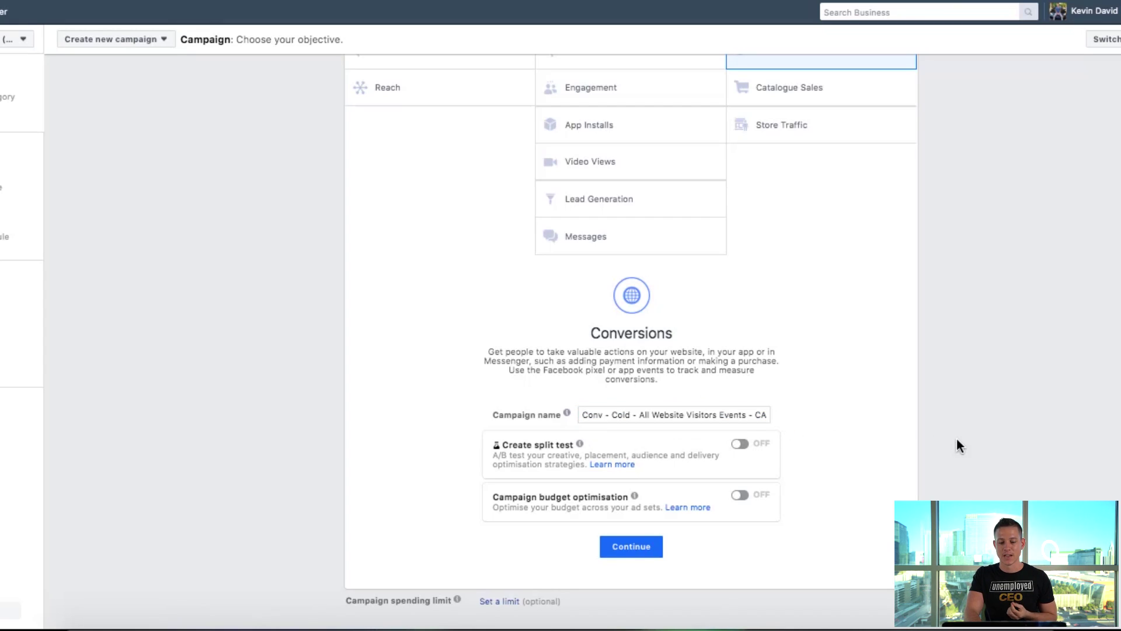
- Turn on campaign budget optimisation and continue to the ad set settings
scroll(901, 412, "down", 1)
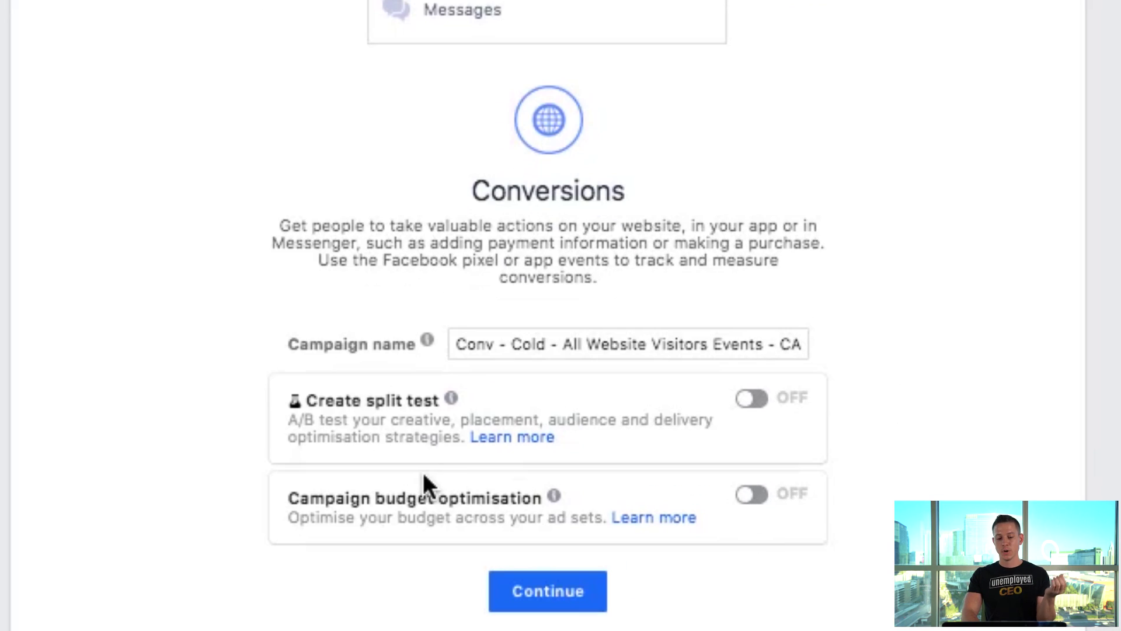
left_click(752, 501)
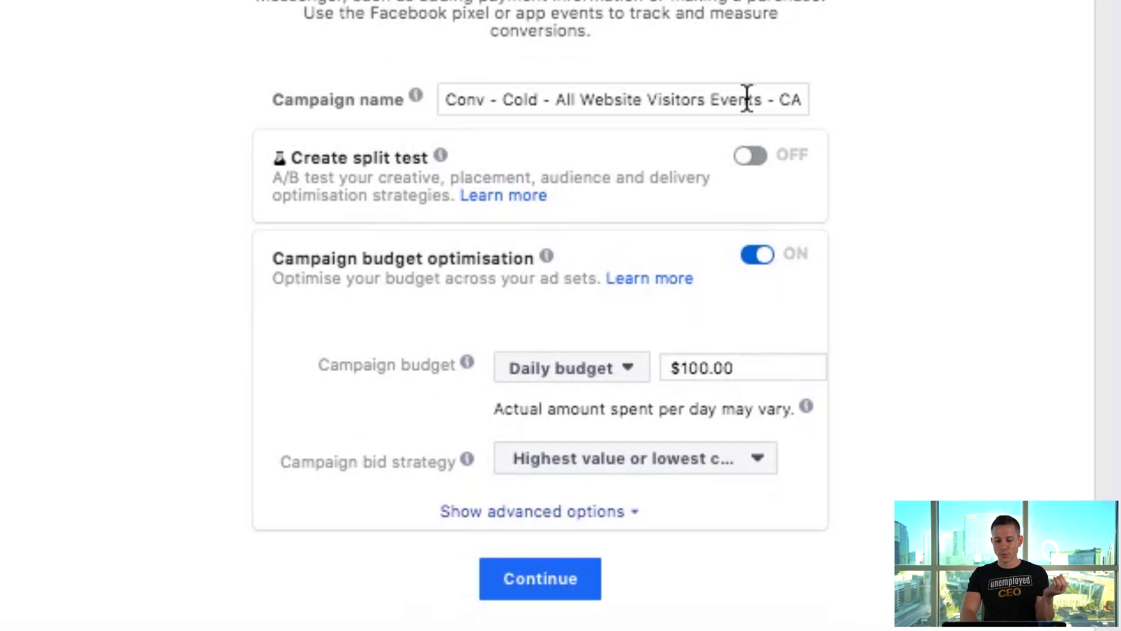
left_click(553, 581)
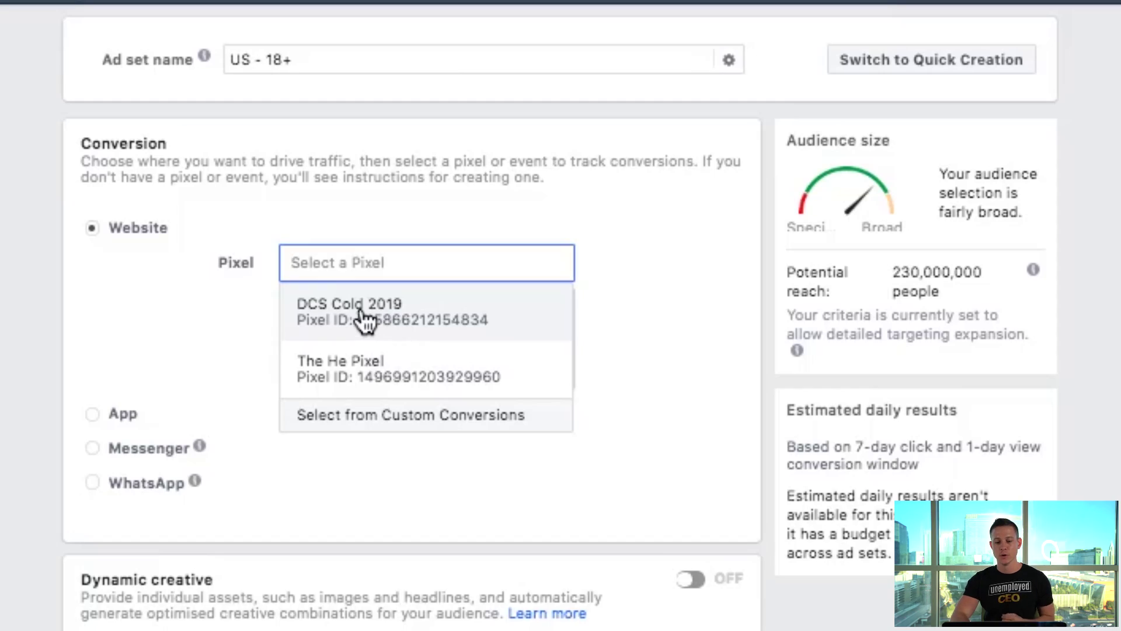
- Track website conversions with the DCS Cold 2019 pixel and the Purchase conversion event
left_click(371, 324)
left_click(416, 310)
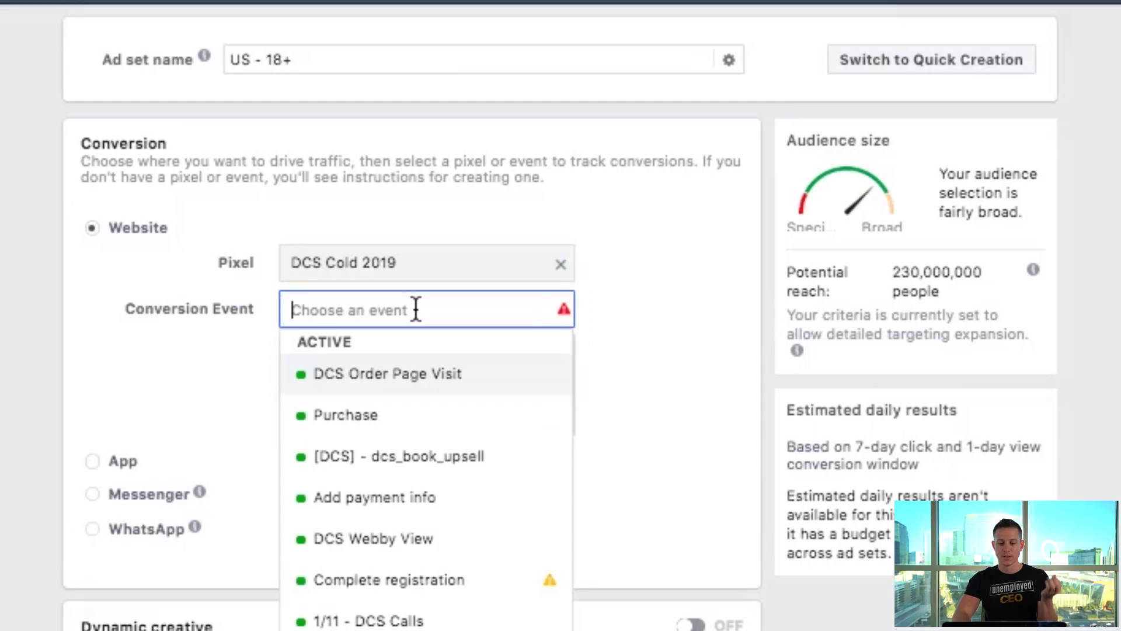
left_click(403, 418)
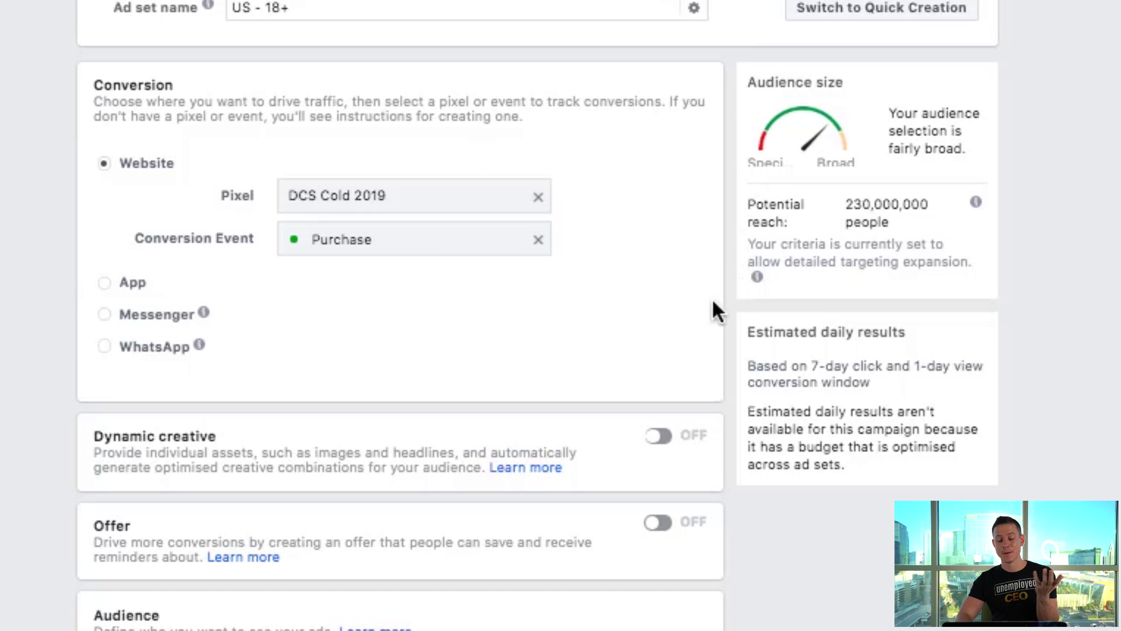
- Turn on dynamic creative for the ad set
scroll(678, 390, "down", 3)
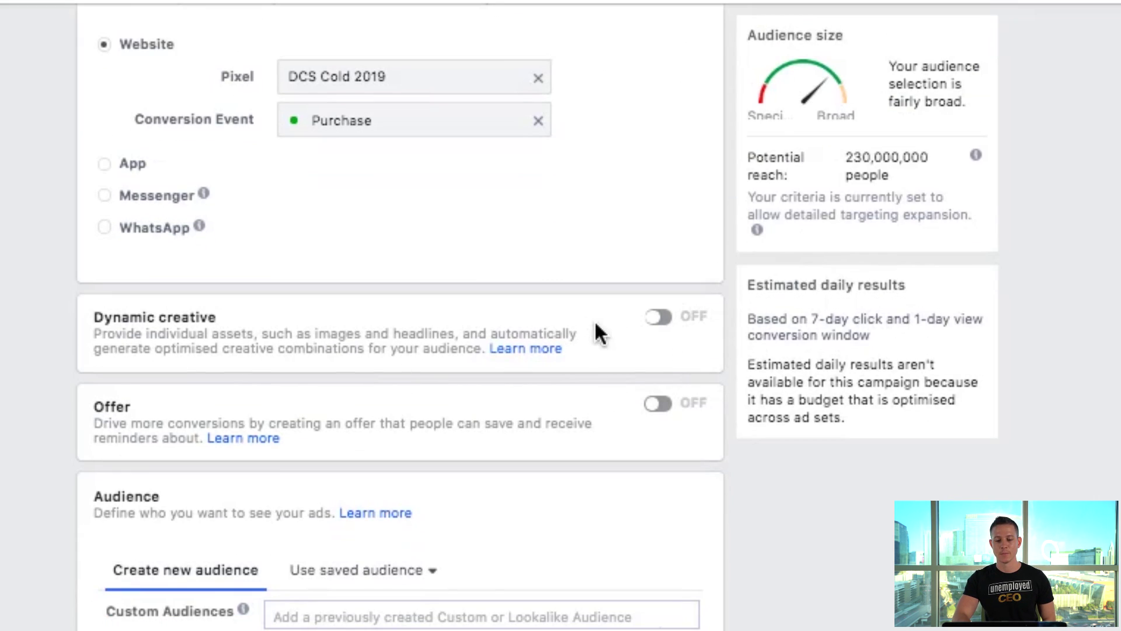
left_click(660, 325)
left_click(641, 344)
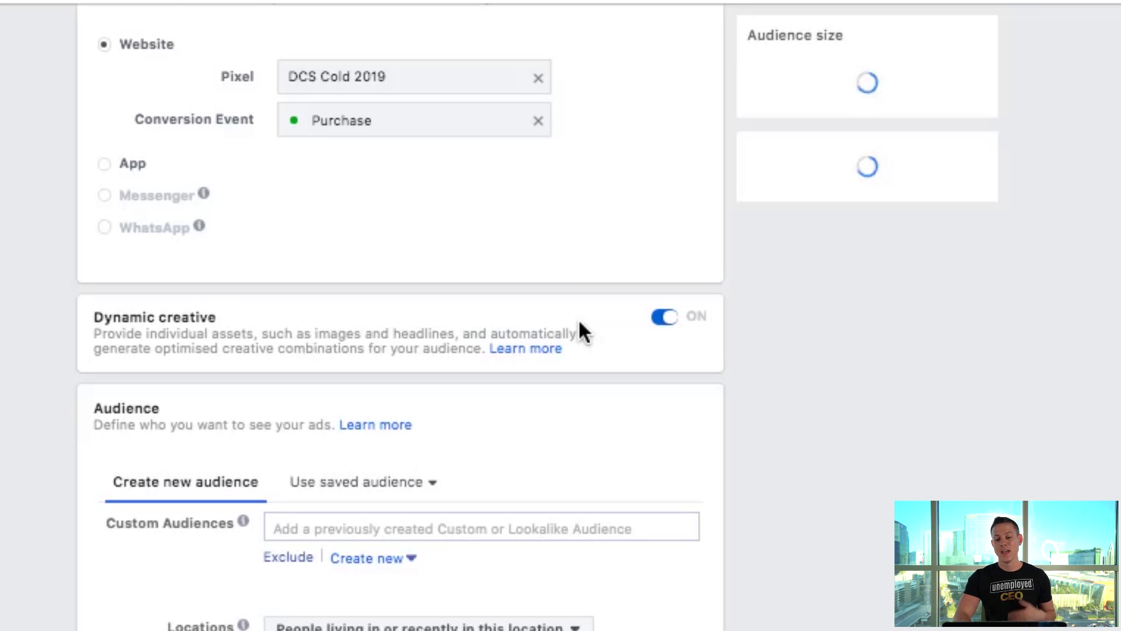
- Examine the United States audience interested in Cosmetics in Audience Insights, finding the interest with "make up", and return to the ad set
scroll(41, 286, "down", 5)
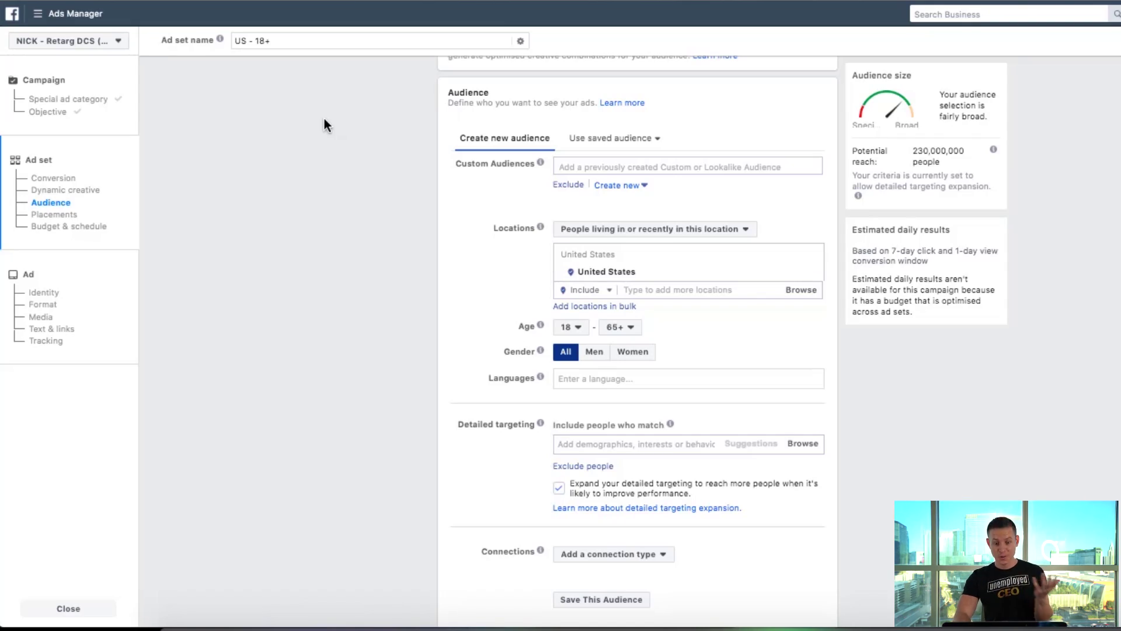
left_click(38, 14)
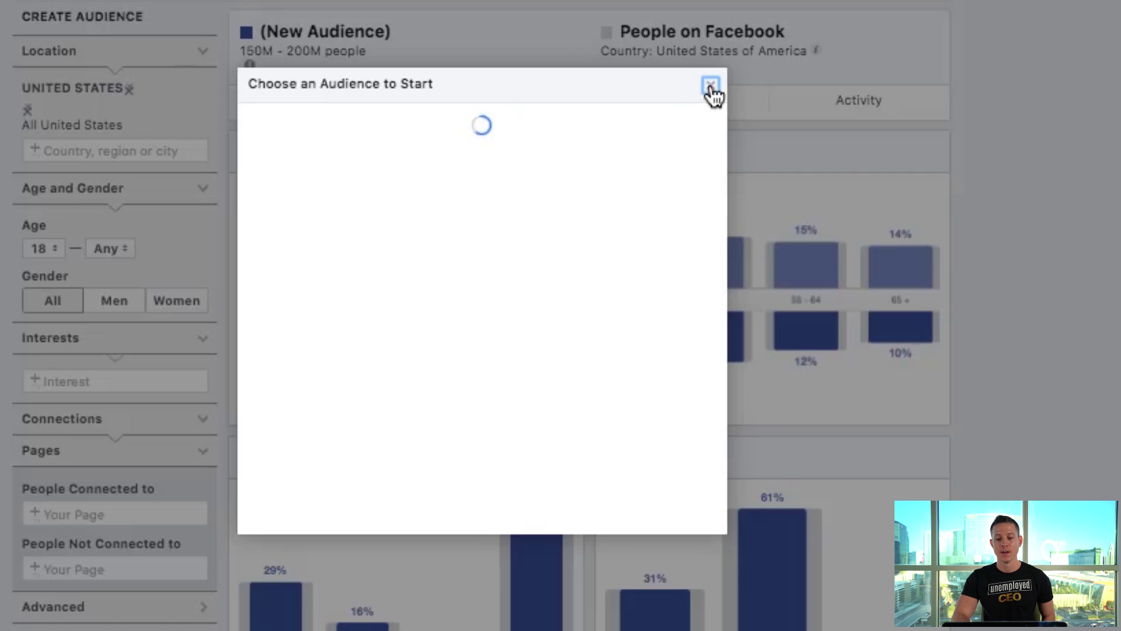
left_click(711, 87)
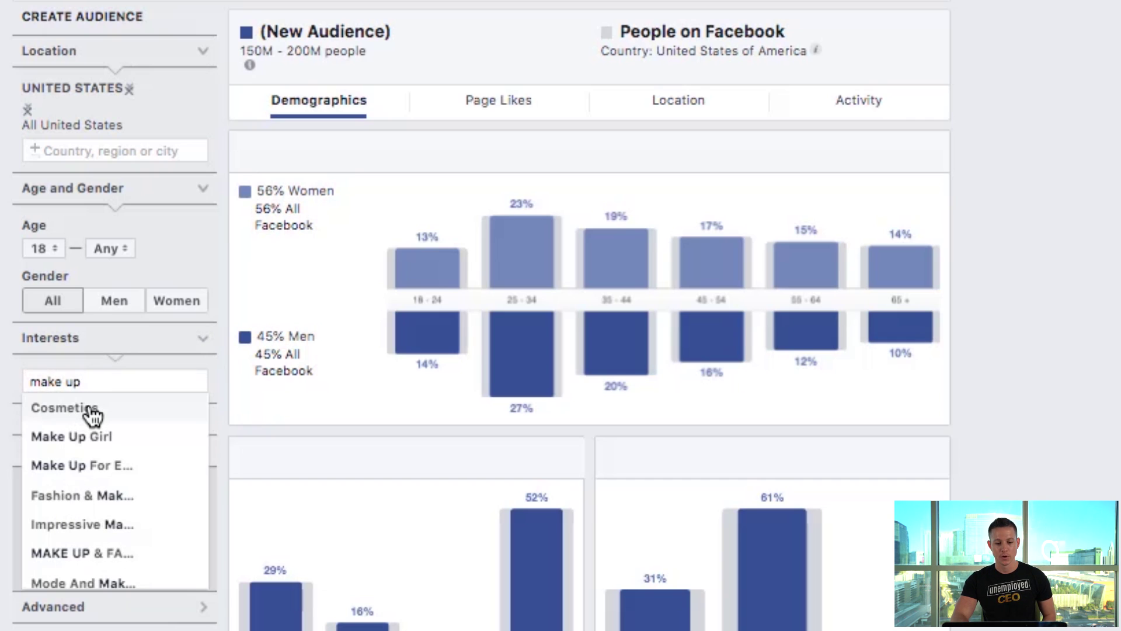
key("Return")
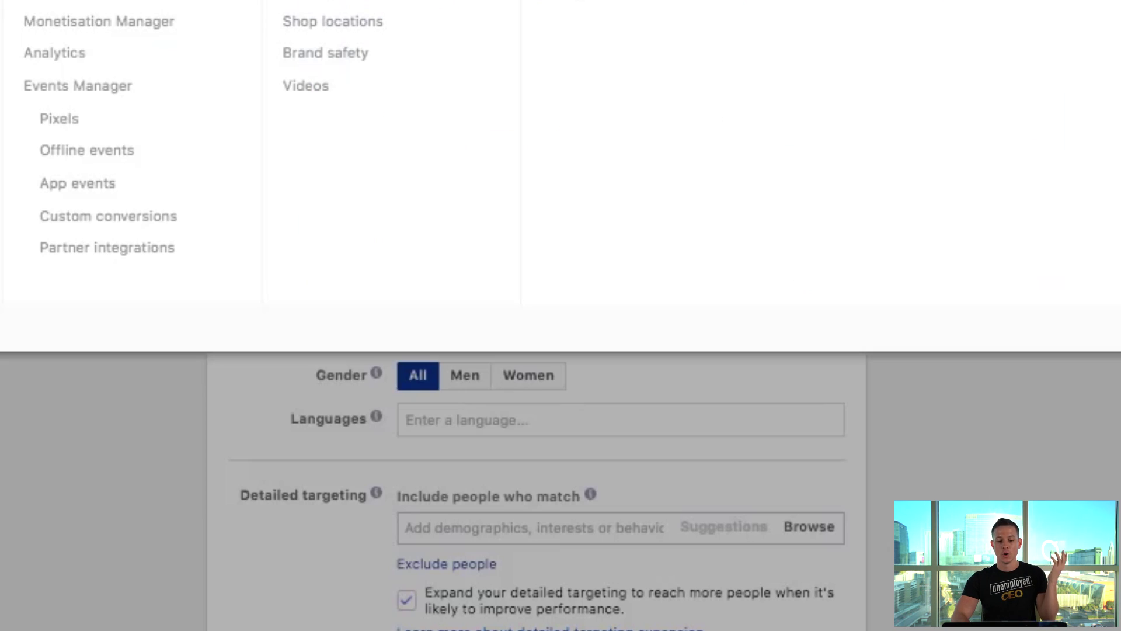
left_click(76, 493)
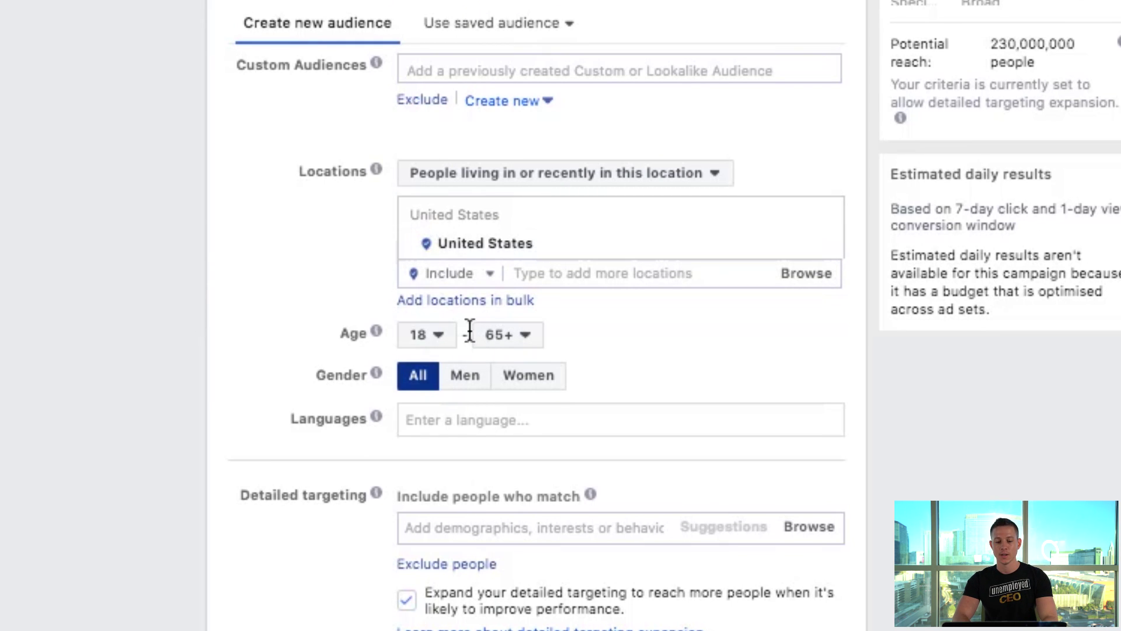
- Set the ad set's audience to ages 25 to 44 and the gender to Women
left_click(424, 336)
scroll(449, 455, "down", 3)
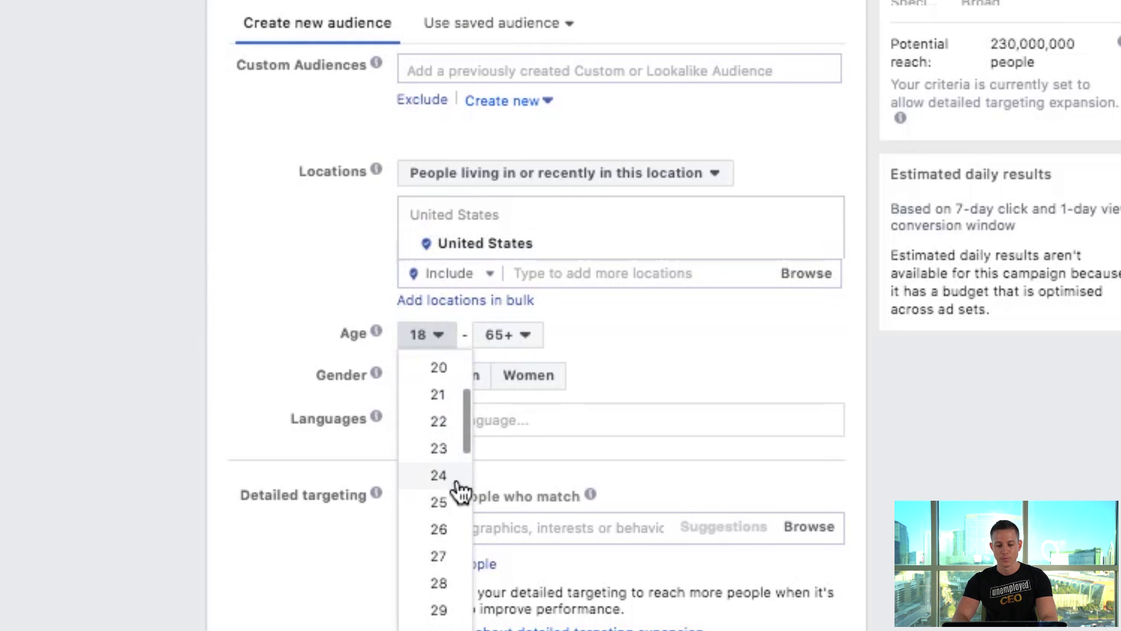
left_click(444, 508)
left_click(522, 339)
scroll(526, 450, "up", 5)
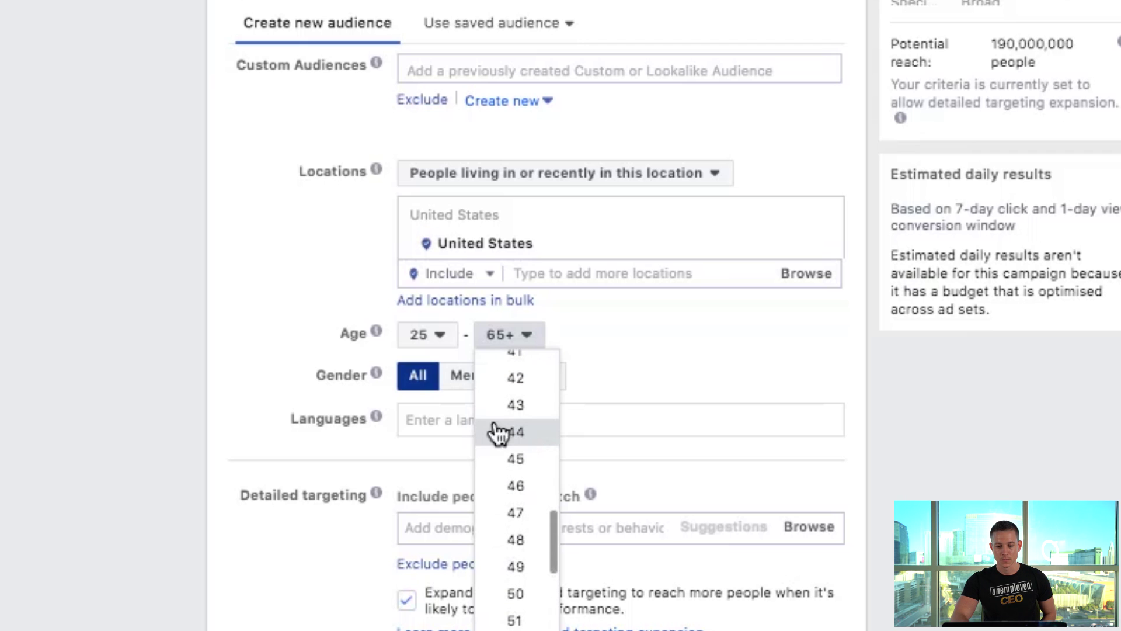
left_click(501, 433)
left_click(511, 387)
- Add English (All) as the audience's language
left_click(441, 420)
type("english")
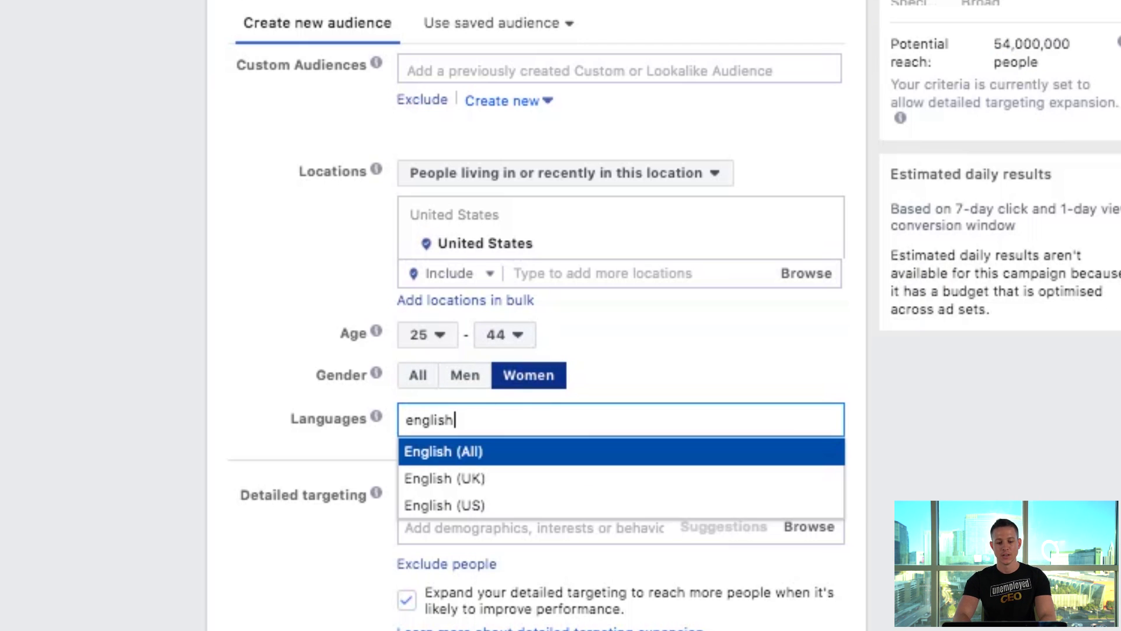
key("Return")
- Search the detailed targeting for "make up" and add the Cosmetics interest
scroll(110, 268, "down", 5)
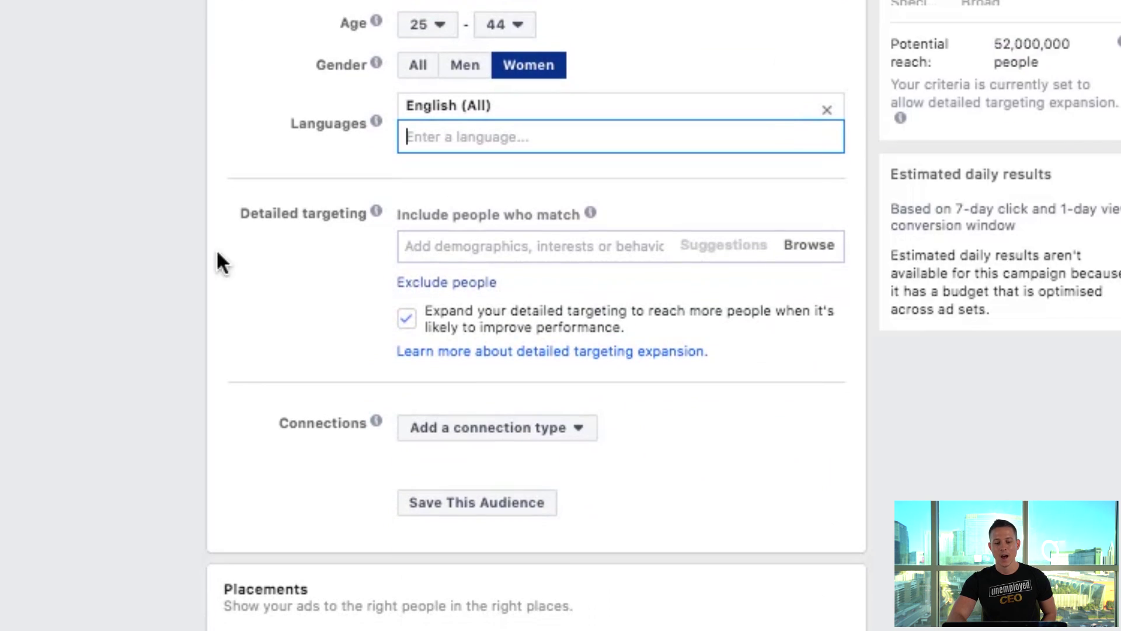
left_click(496, 247)
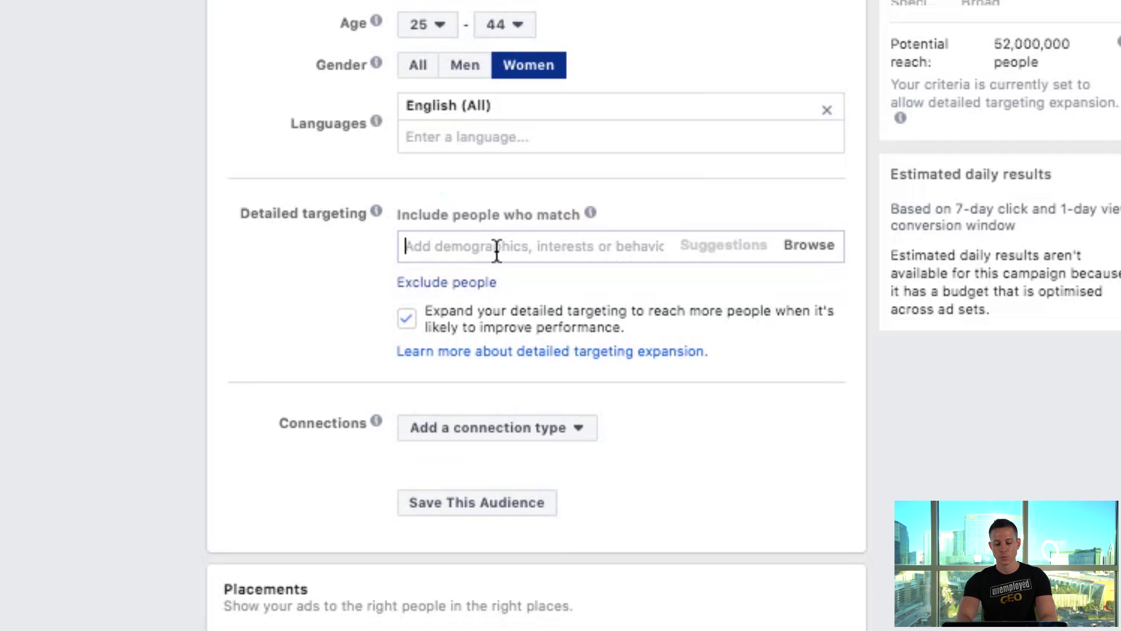
type("make up")
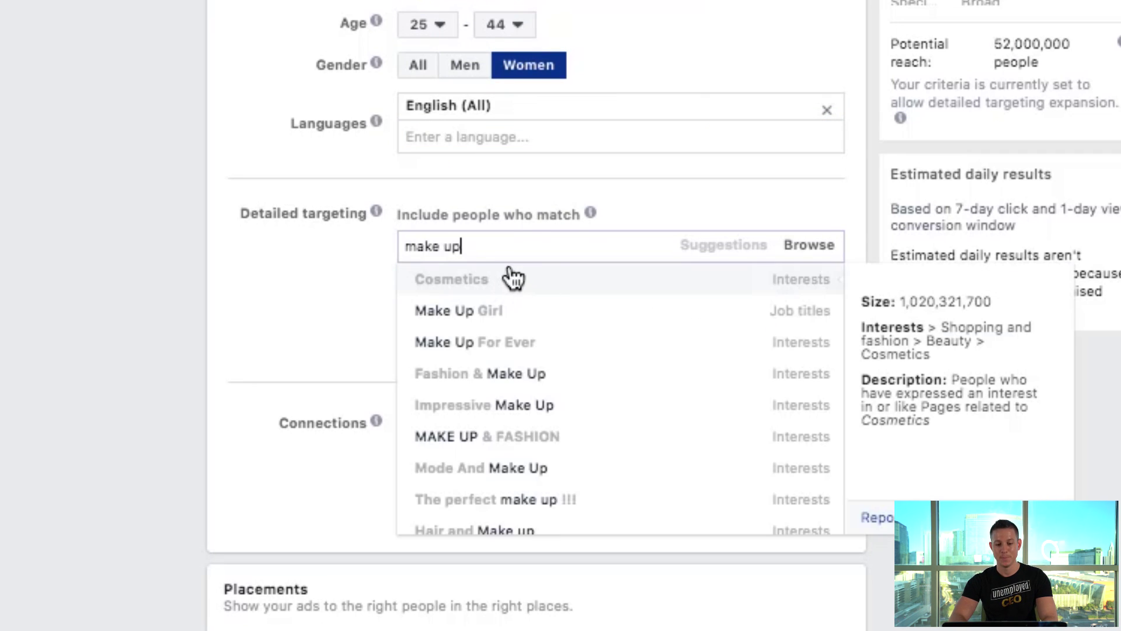
left_click(526, 286)
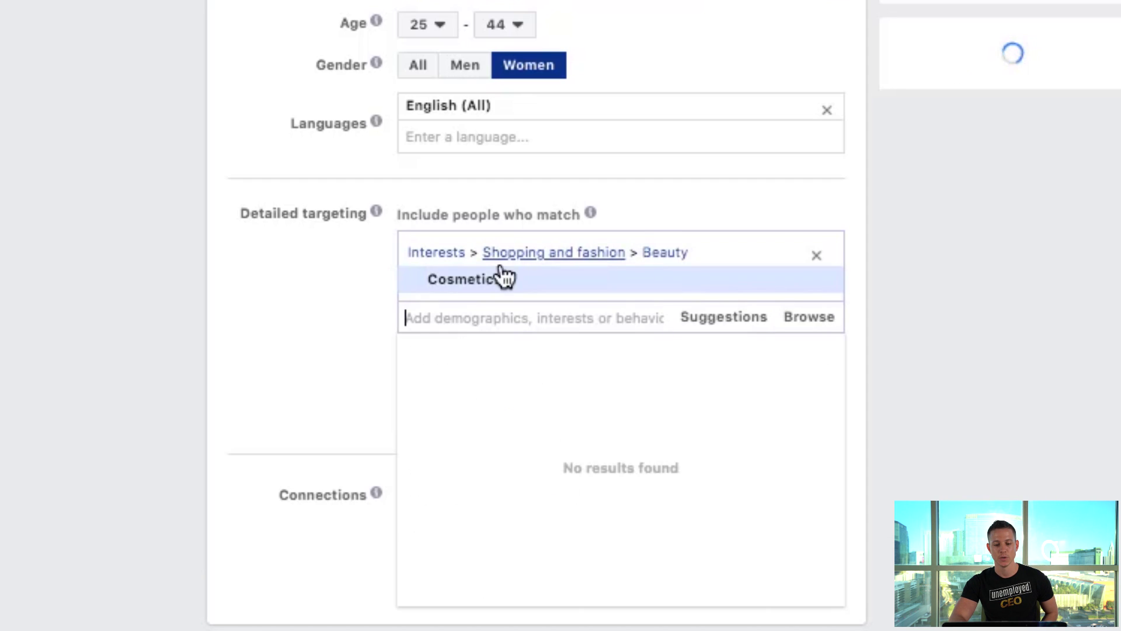
- Browse the suggested interests and add the Kylie Cosmetics interest to the detailed targeting
left_click(724, 318)
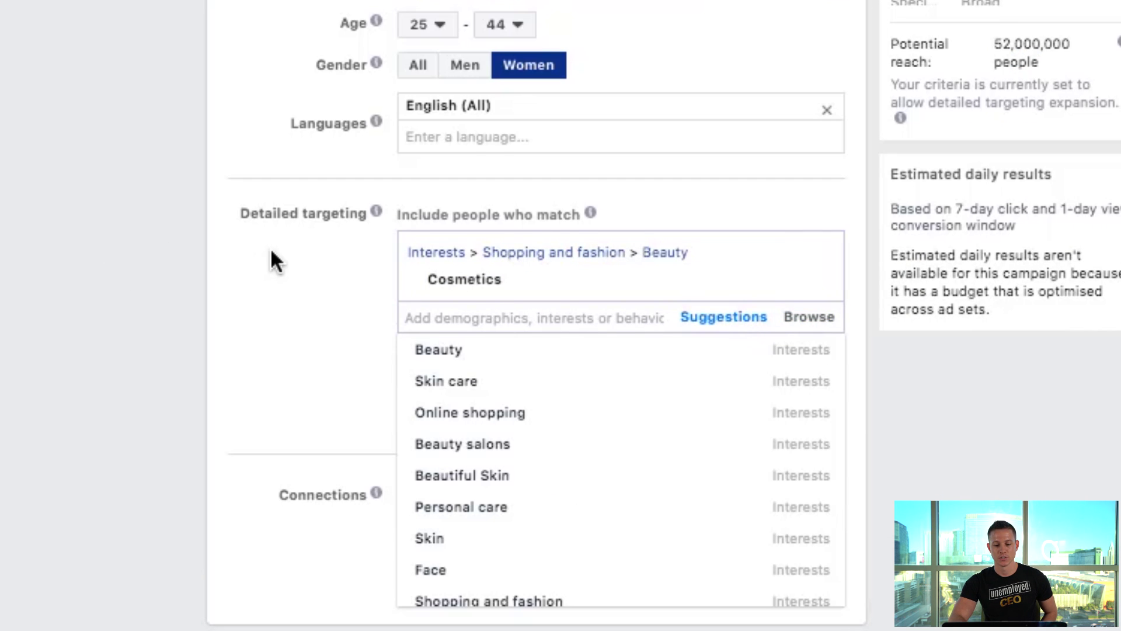
scroll(270, 247, "down", 2)
scroll(576, 354, "down", 3)
scroll(577, 355, "up", 3)
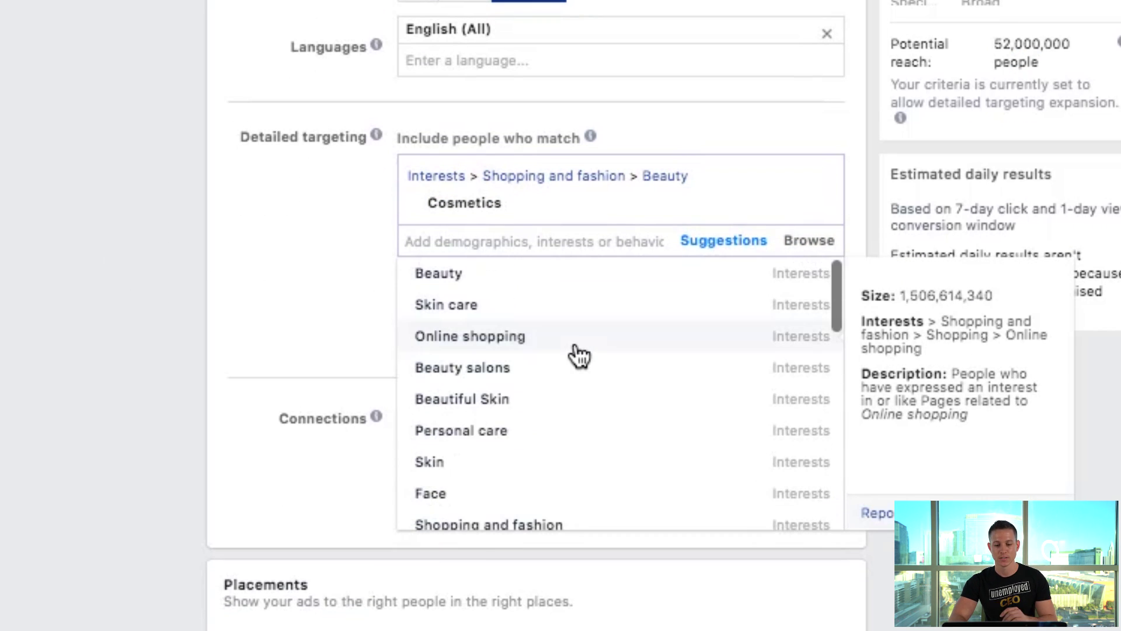
left_click(453, 243)
type("kylie co")
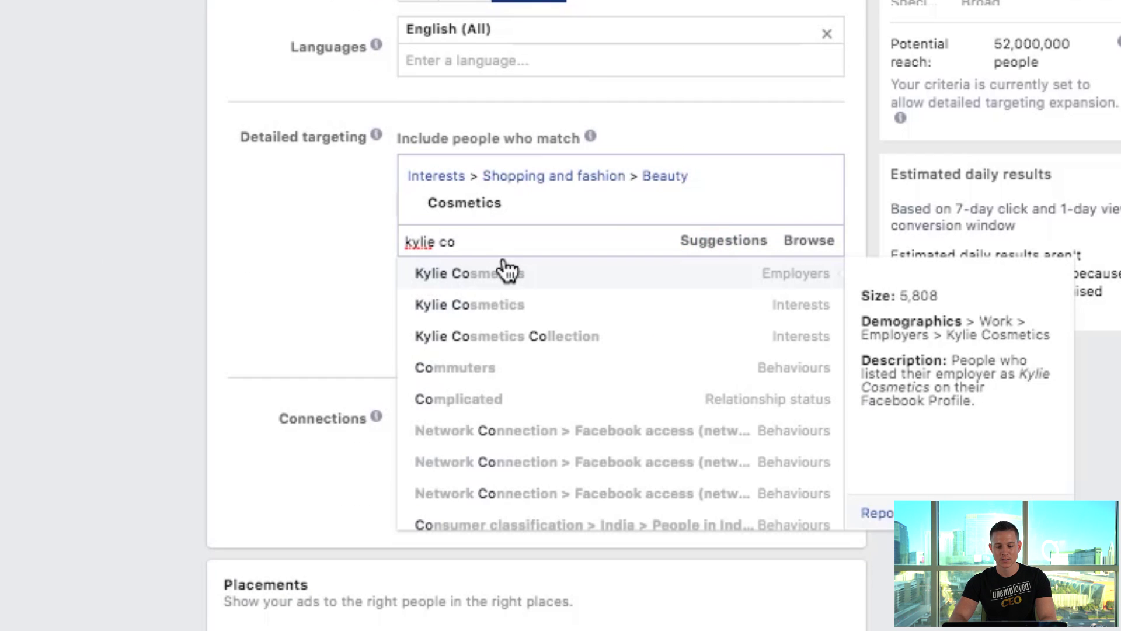
left_click(526, 314)
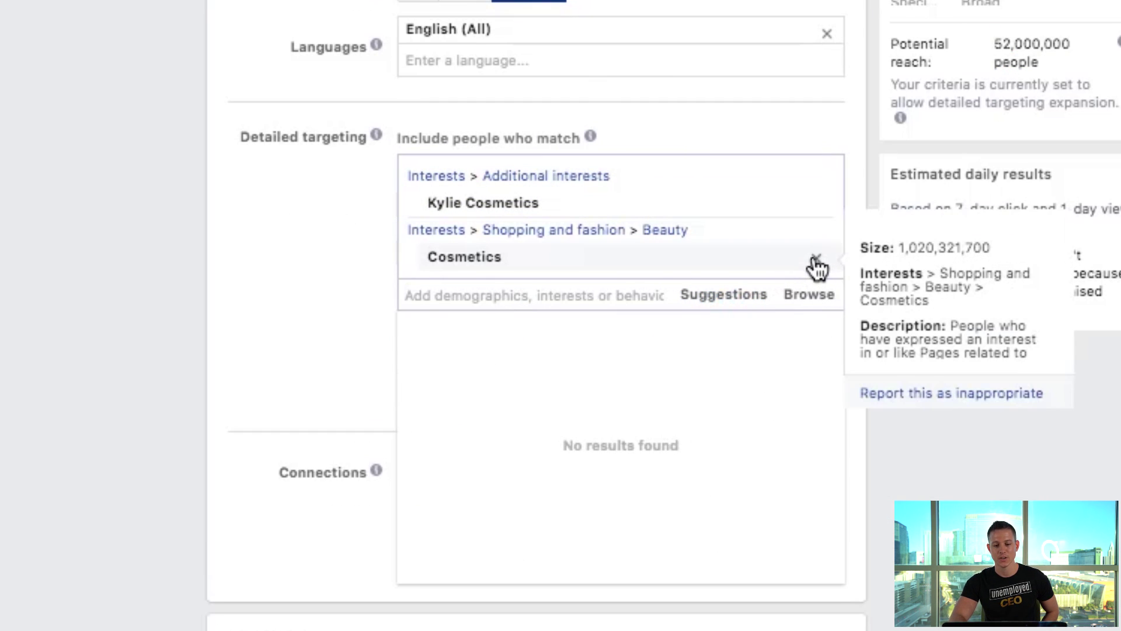
- Remove the Cosmetics interest from the detailed targeting
left_click(816, 259)
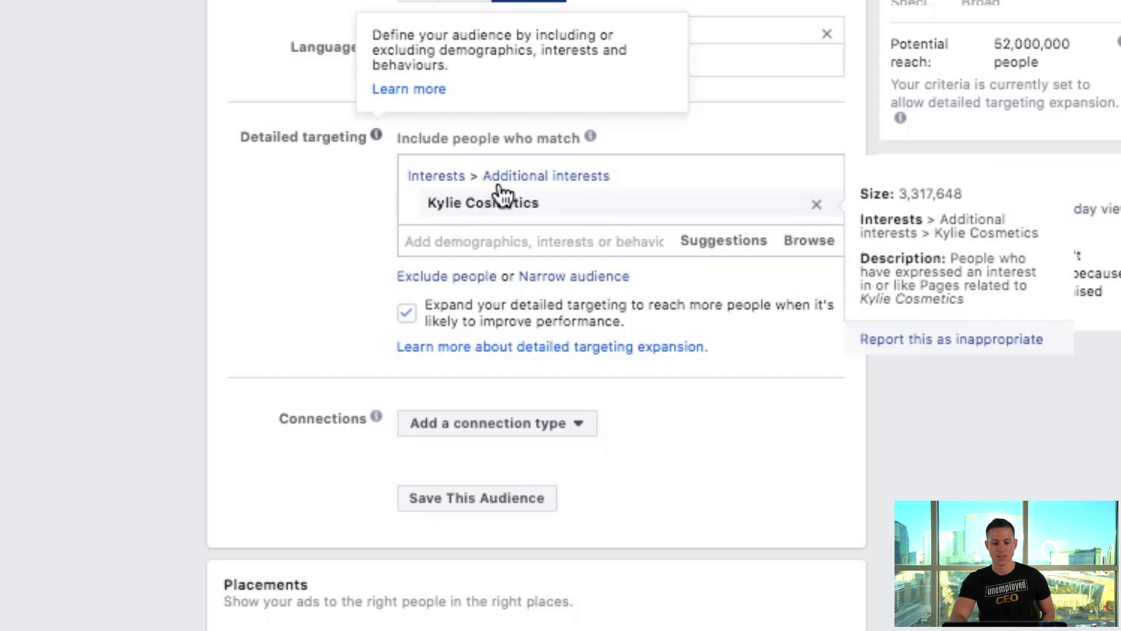
- Switch the ad set to manual placements and exclude the Audience Network platform
scroll(230, 271, "down", 7)
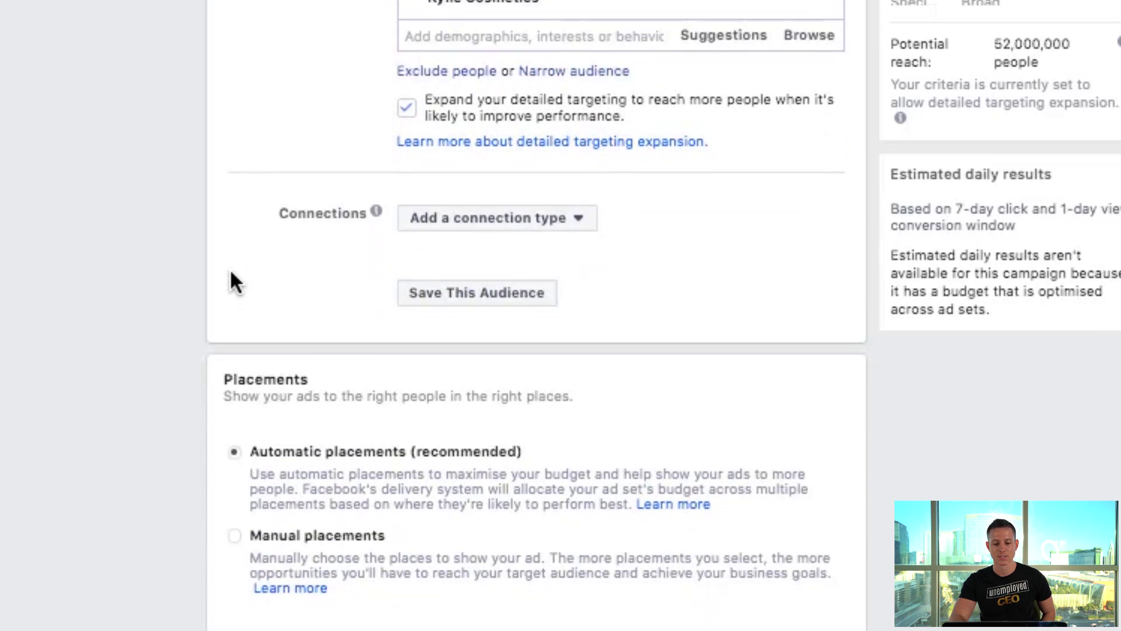
left_click(260, 337)
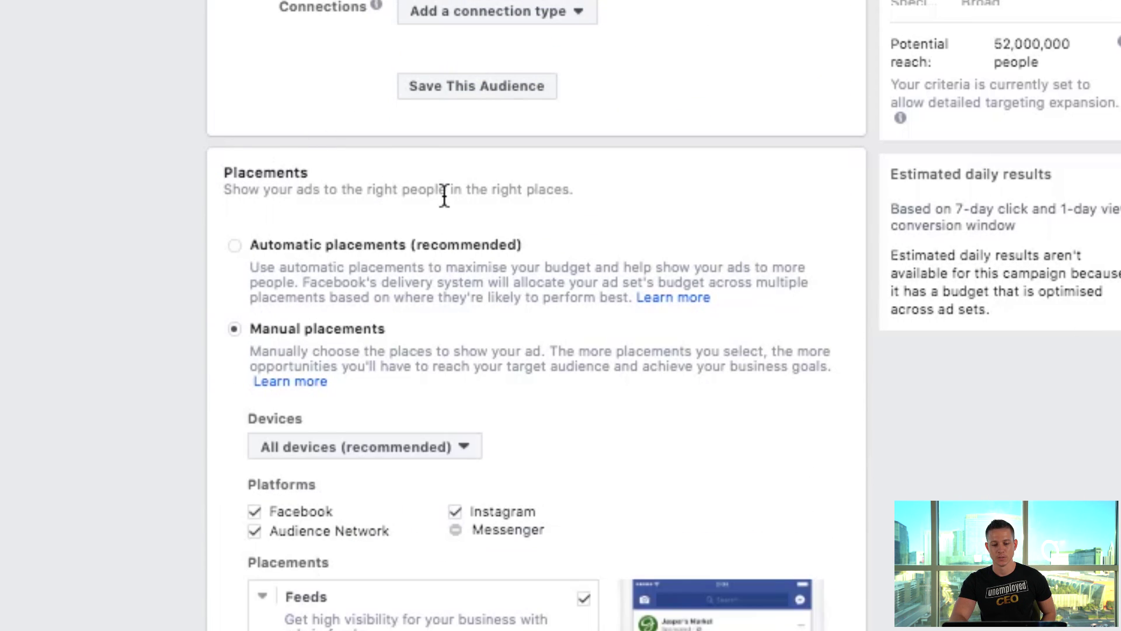
scroll(443, 198, "down", 4)
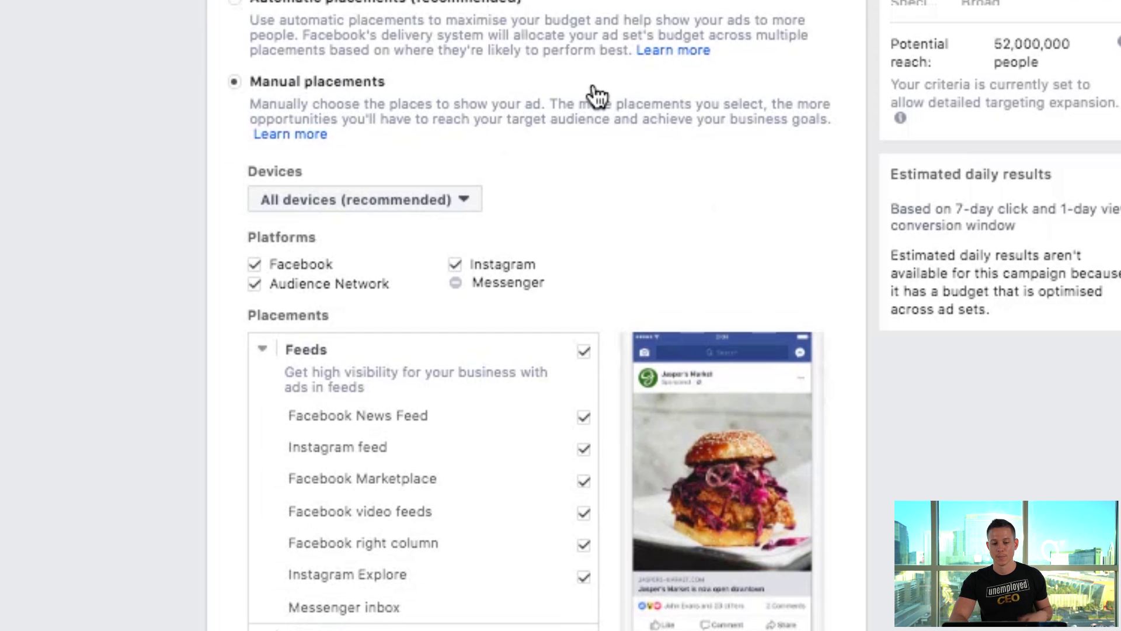
scroll(595, 95, "down", 2)
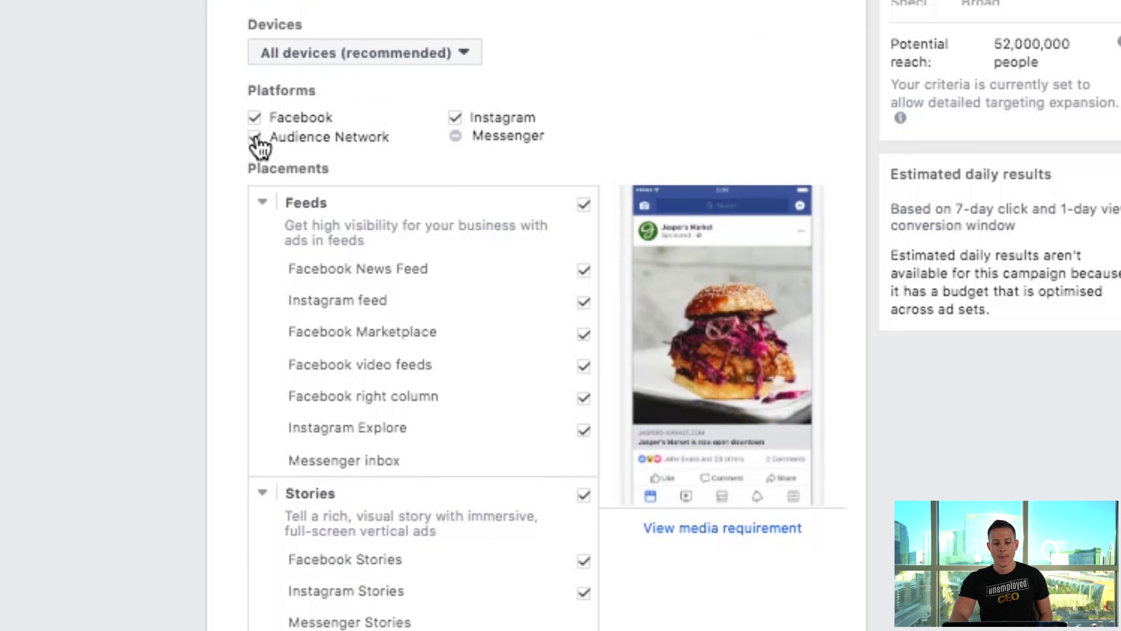
left_click(255, 138)
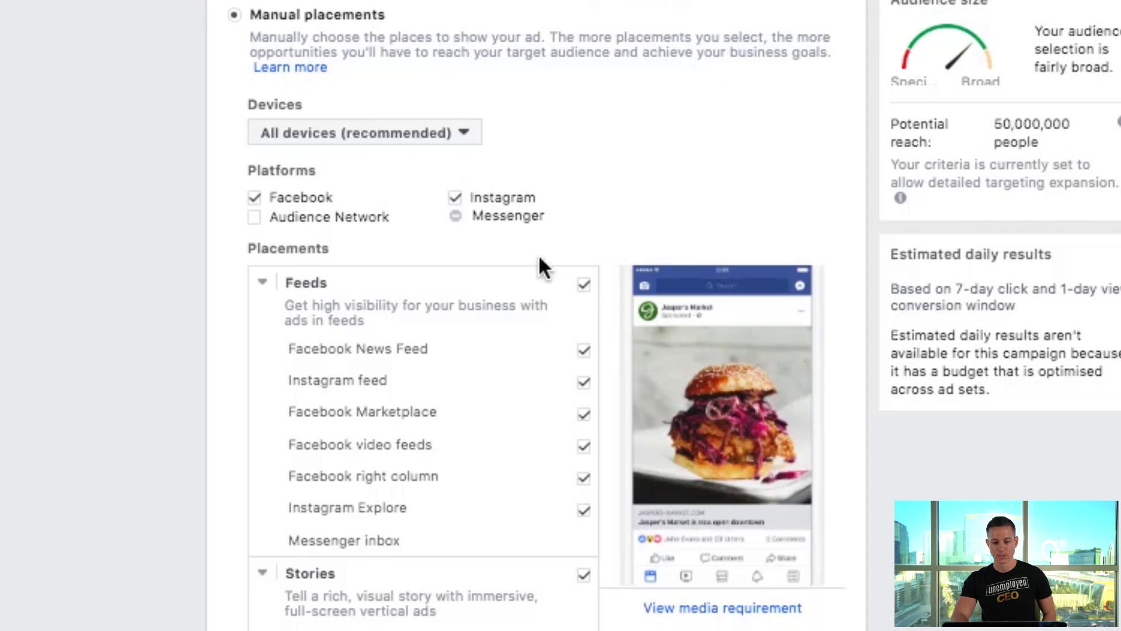
- Exclude Facebook Marketplace, video feeds, right column, Instagram Explore, Stories, In-stream and In-article, keeping only the Facebook News Feed and Instagram feed placements
scroll(540, 262, "down", 4)
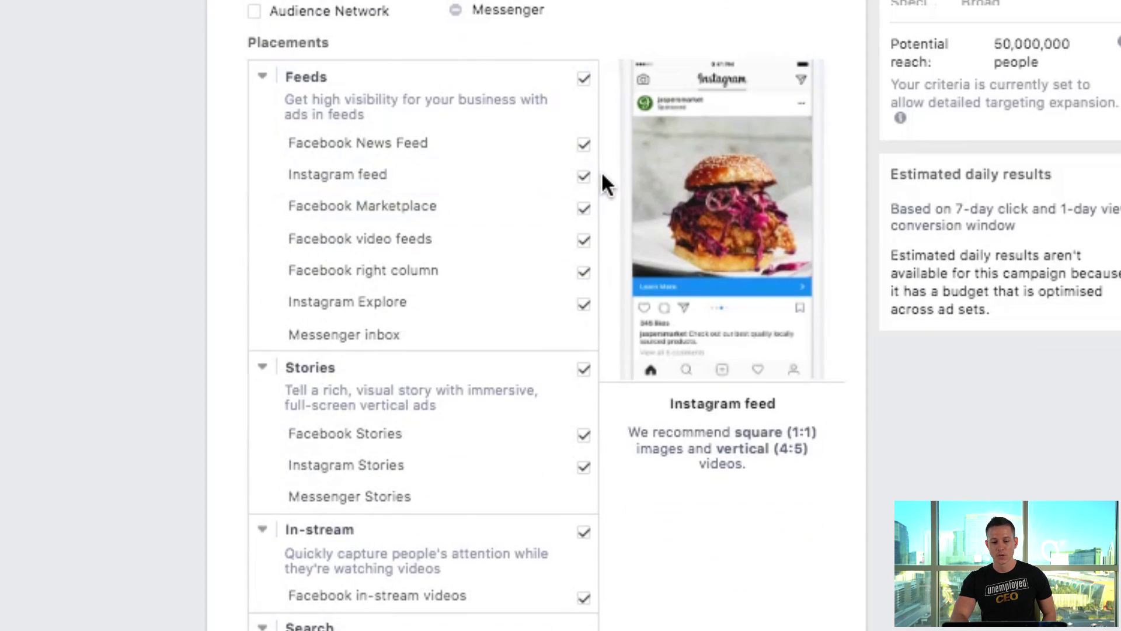
left_click(583, 208)
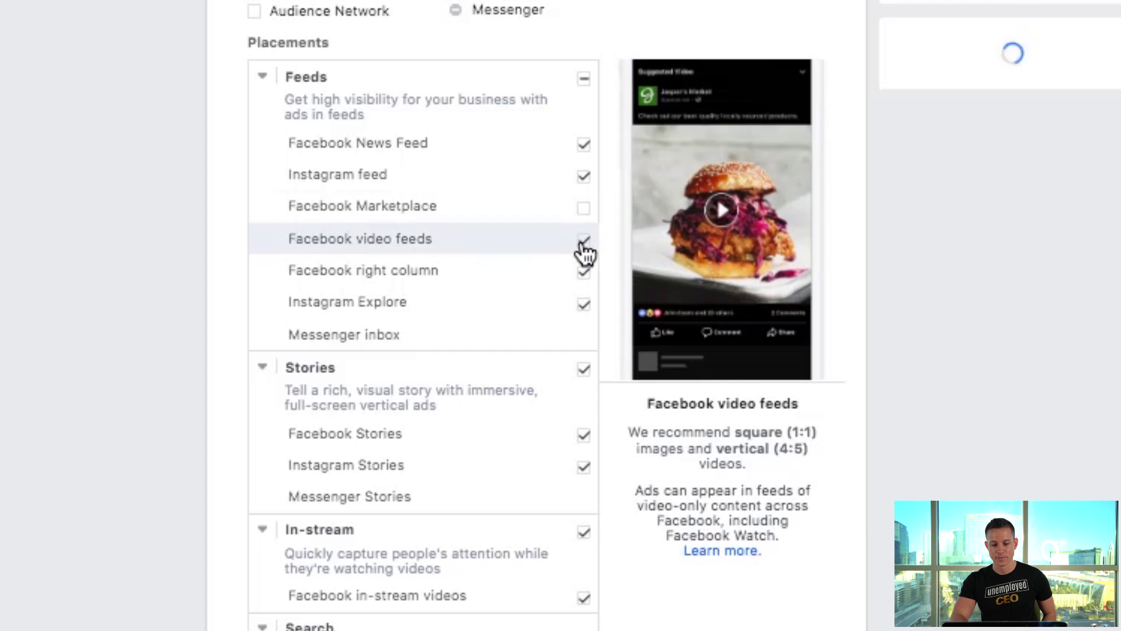
left_click(583, 242)
left_click(583, 271)
left_click(583, 303)
left_click(583, 369)
left_click(584, 532)
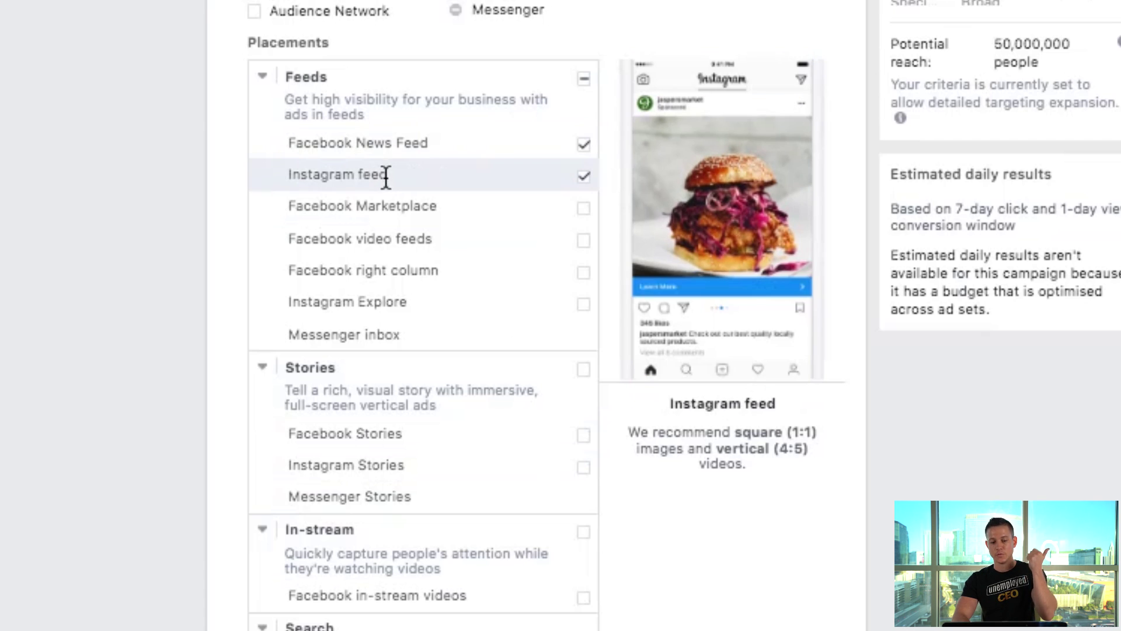
scroll(385, 174, "down", 10)
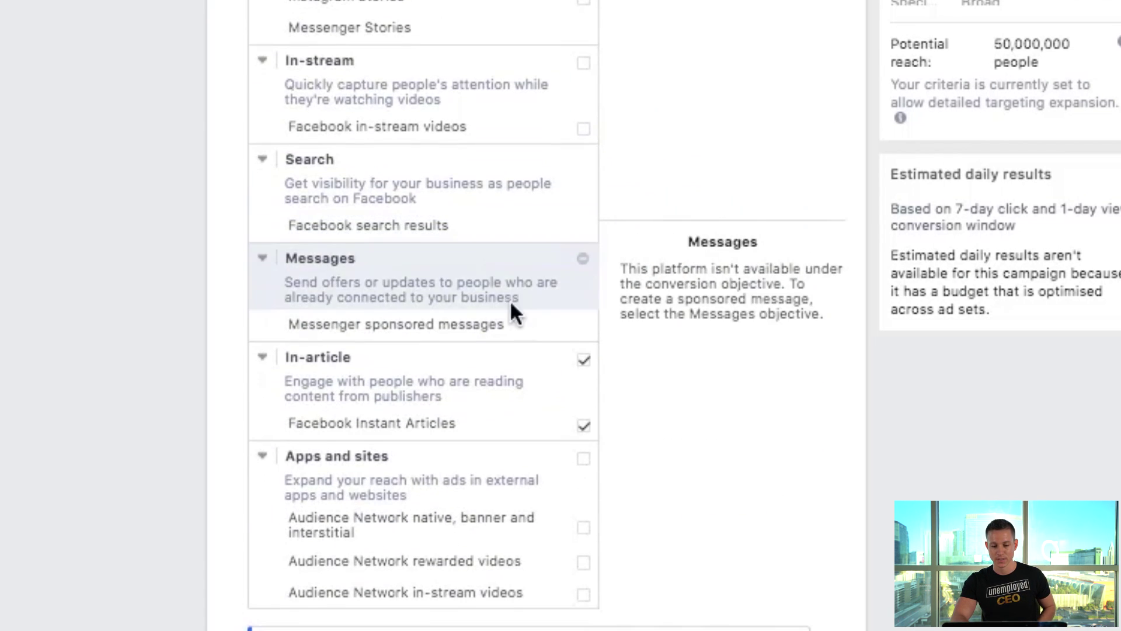
left_click(583, 358)
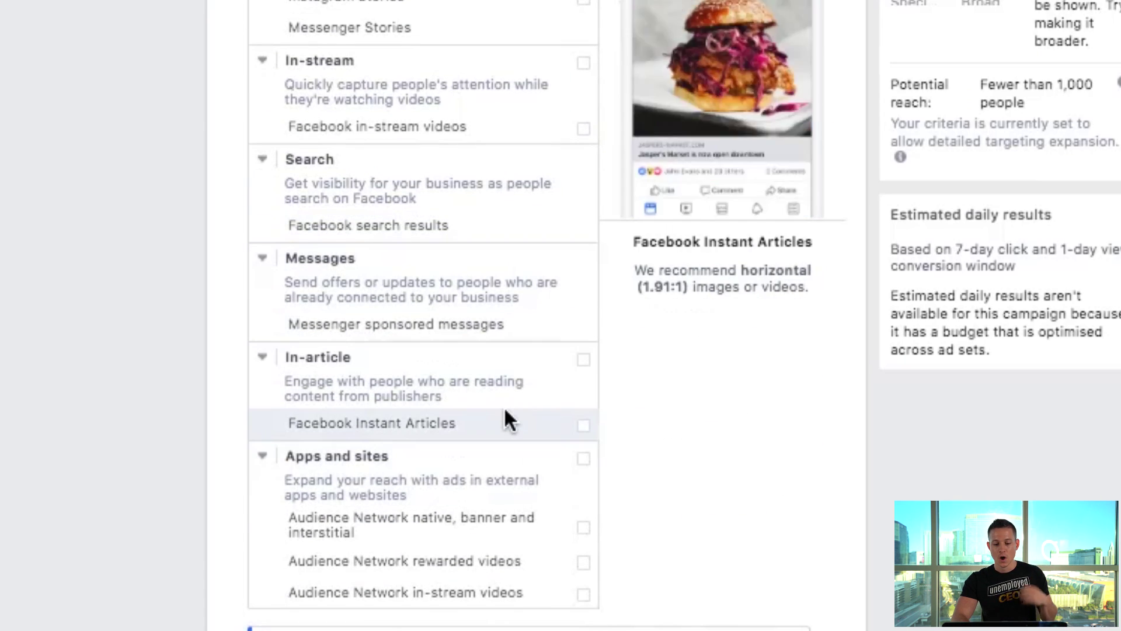
- Keep the default optimisation, schedule and conversion window settings and continue to the ad setup
scroll(505, 420, "down", 5)
scroll(506, 410, "down", 2)
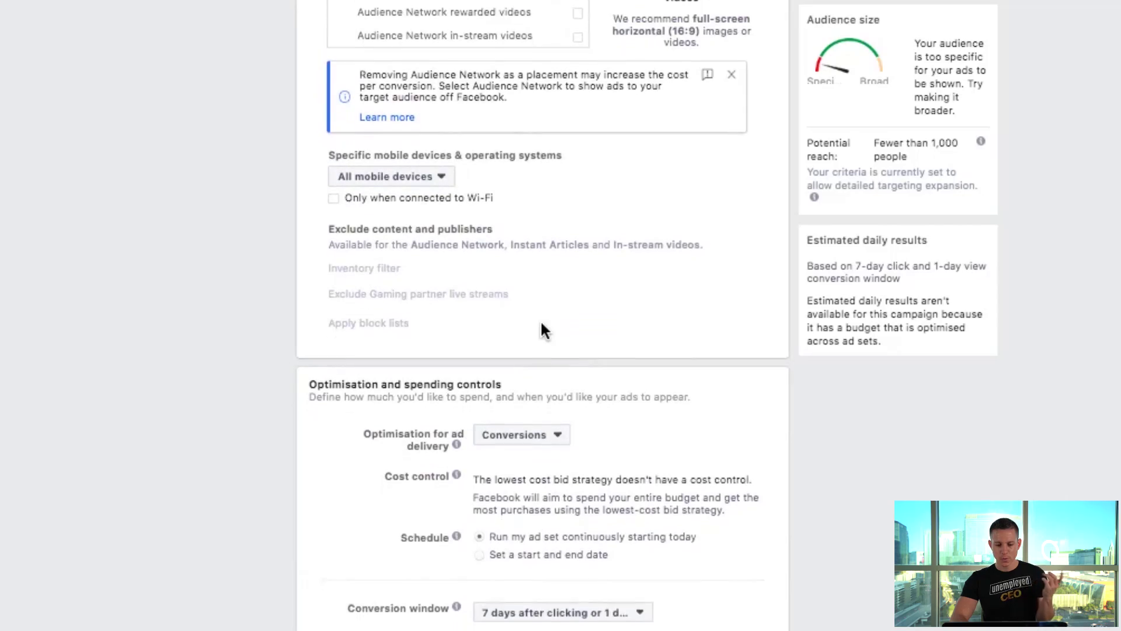
scroll(541, 320, "down", 3)
scroll(541, 322, "down", 3)
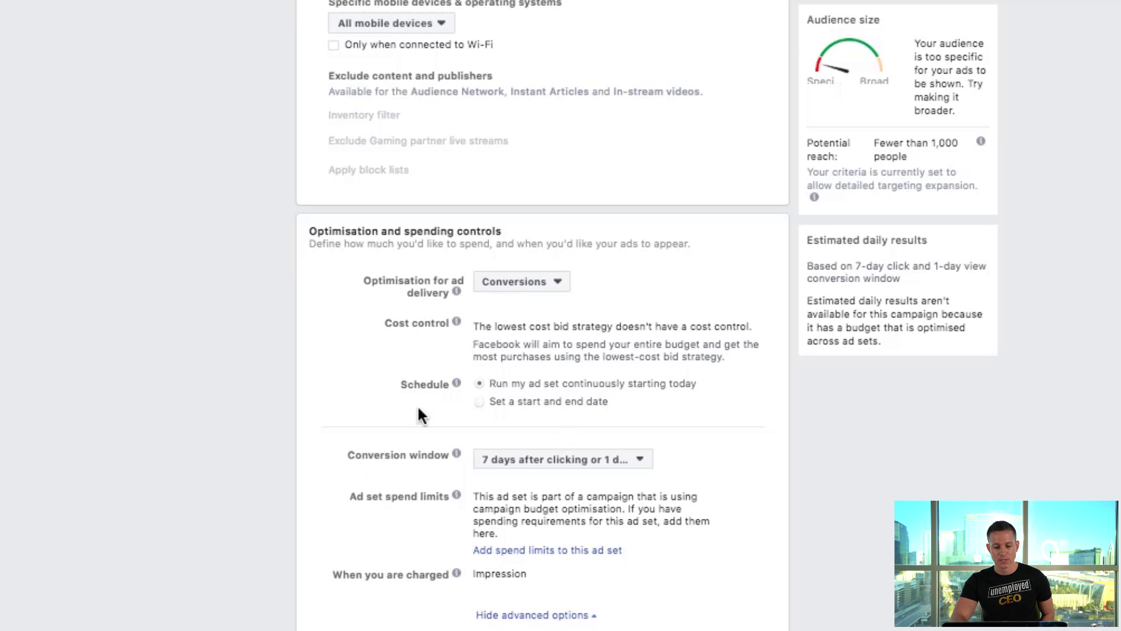
scroll(642, 531, "down", 10)
left_click(806, 595)
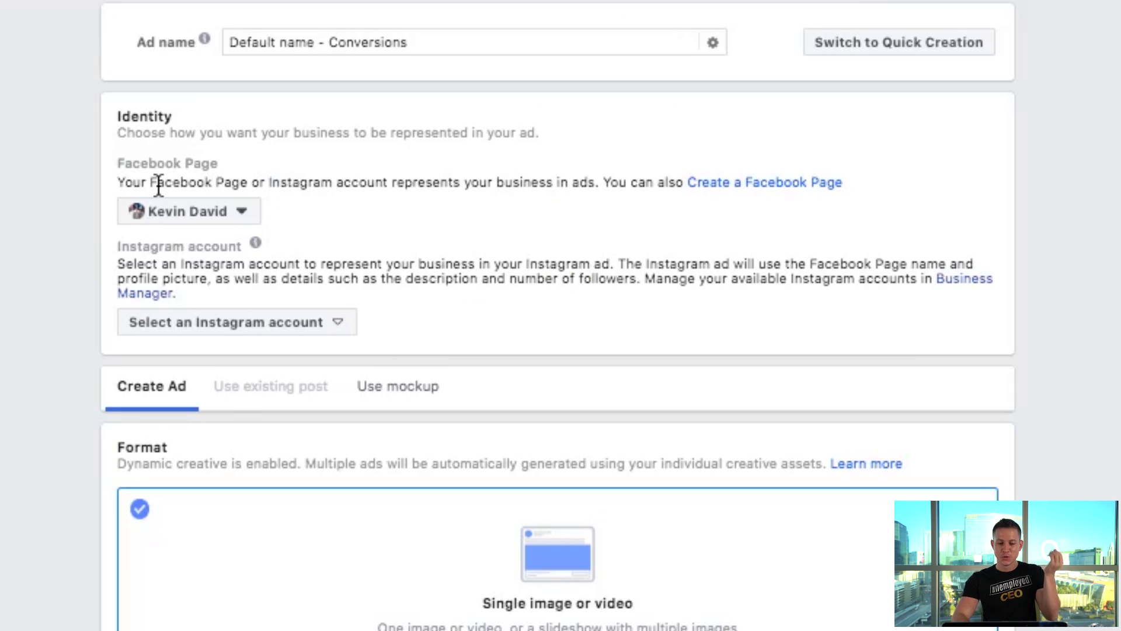
- Upload the two makeup photos from the Desktop, the "perfect-ma" and "Beauty-im" JPG files, as images for the ad
mouse_move(228, 238)
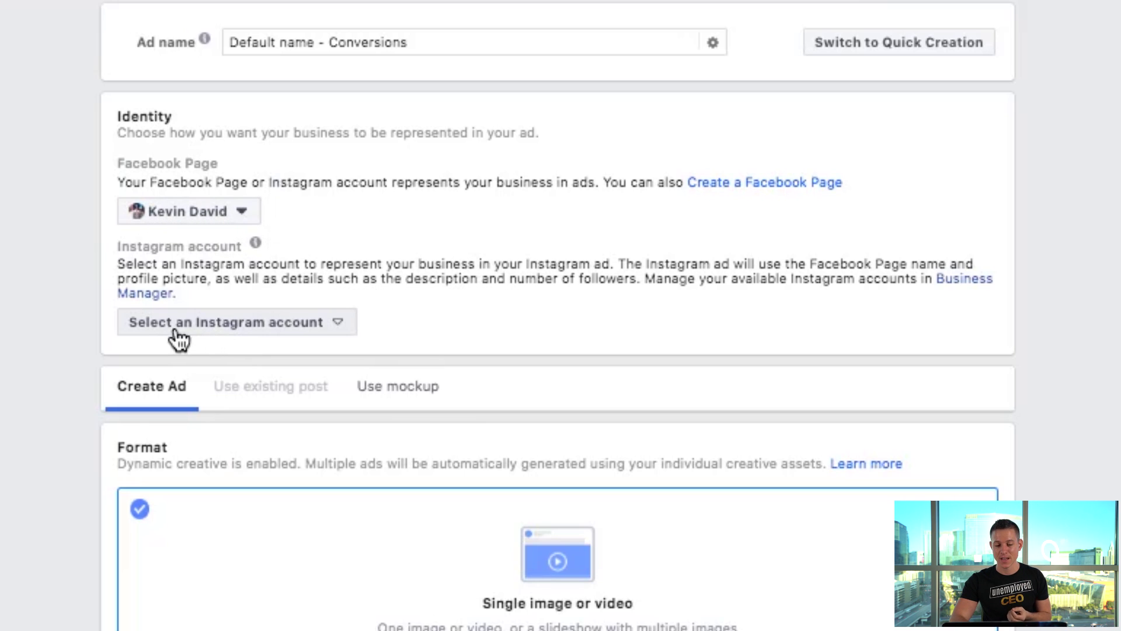
scroll(83, 349, "down", 5)
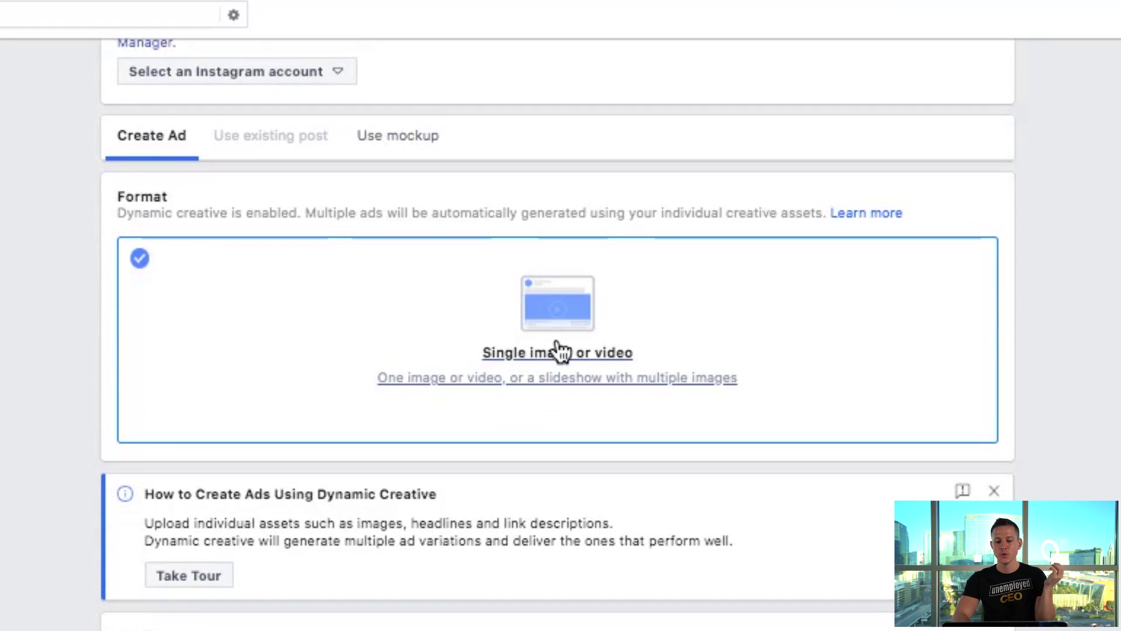
scroll(227, 373, "down", 6)
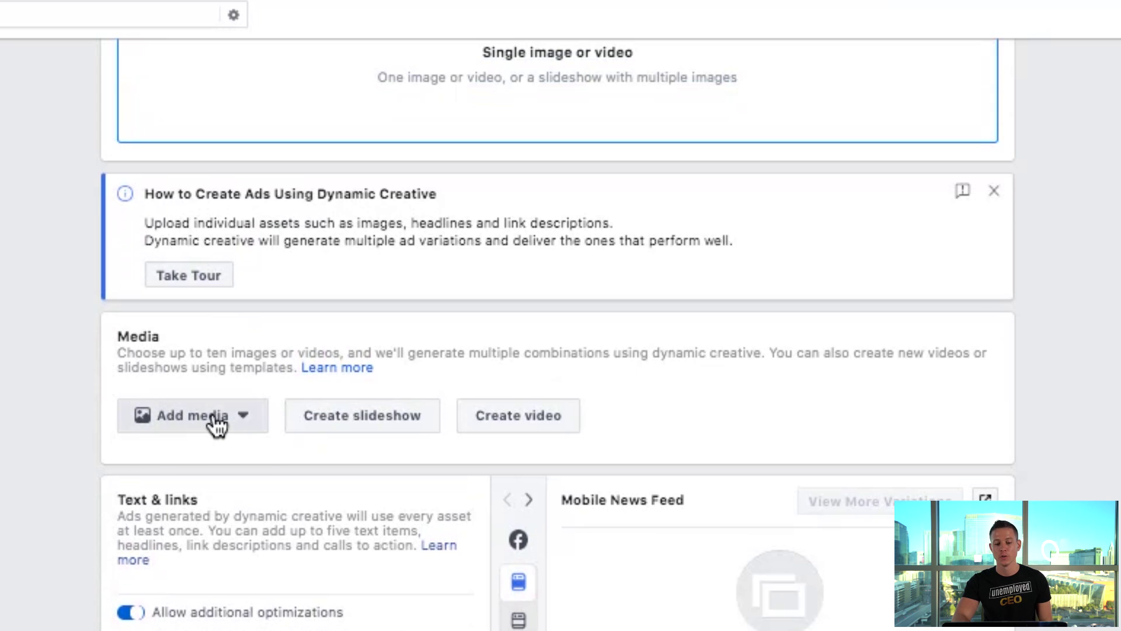
left_click(216, 426)
left_click(194, 462)
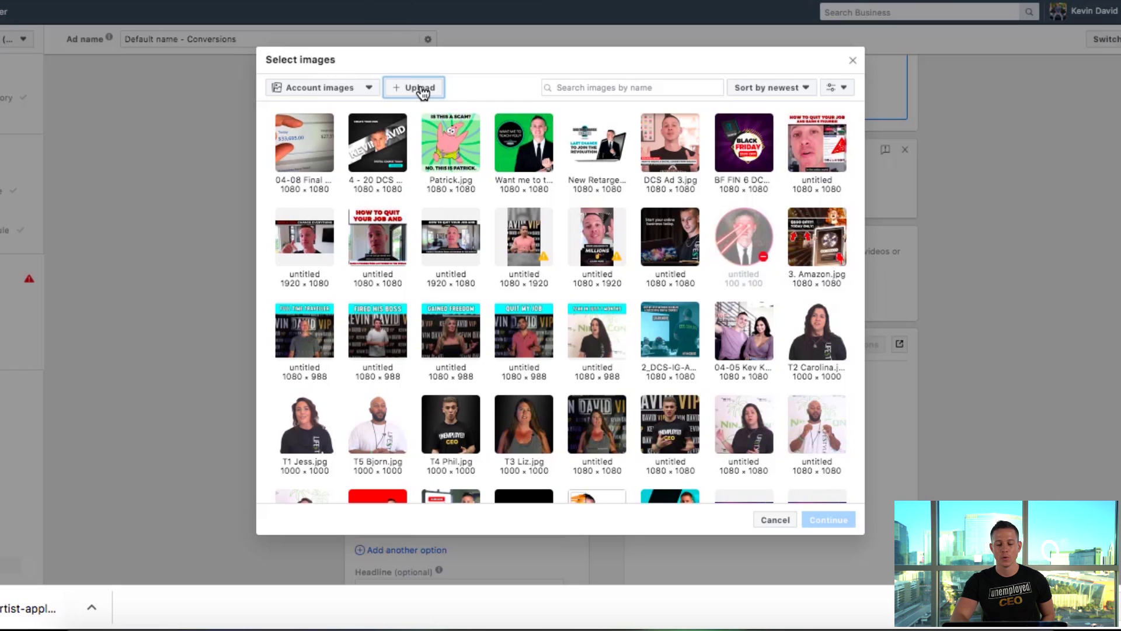
left_click(315, 70)
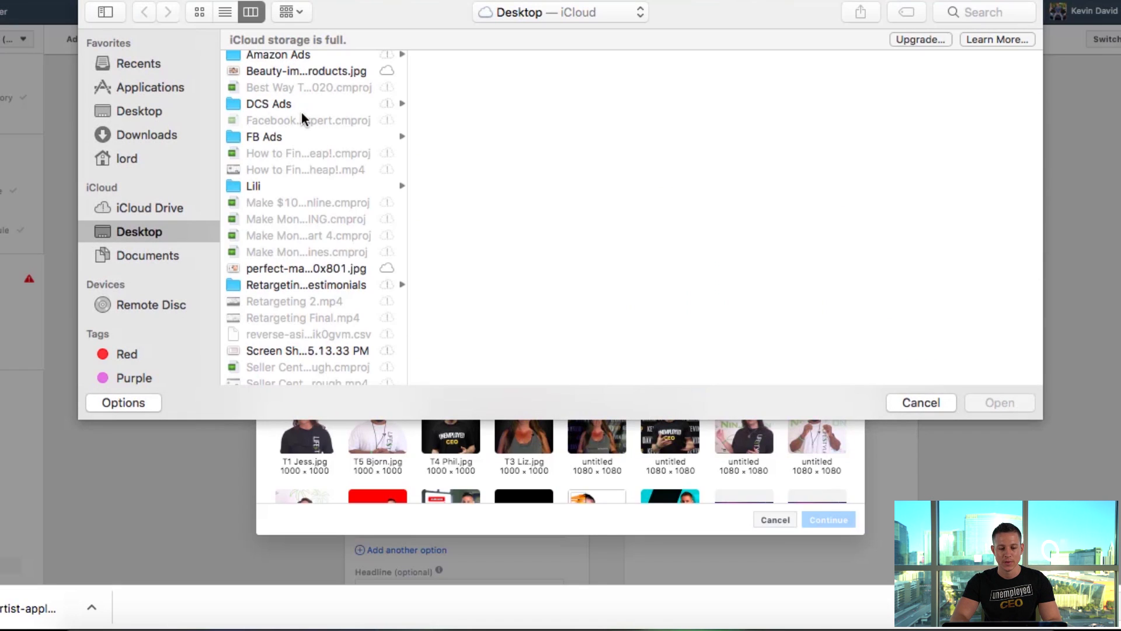
scroll(301, 112, "up", 2)
key("p")
left_click(294, 92, "super")
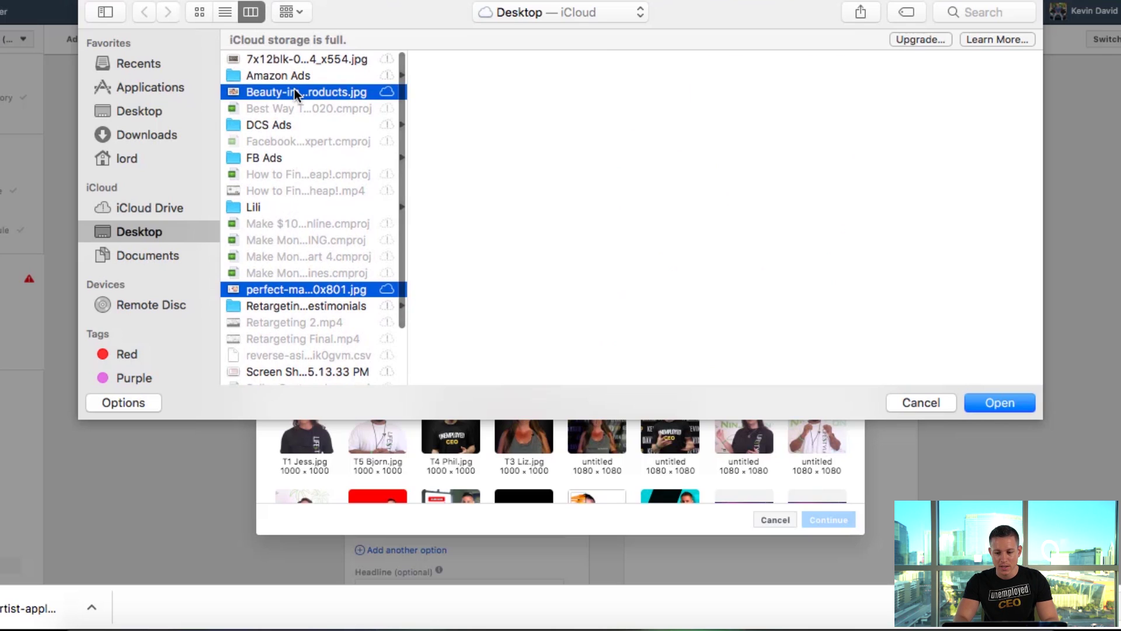
key("Return")
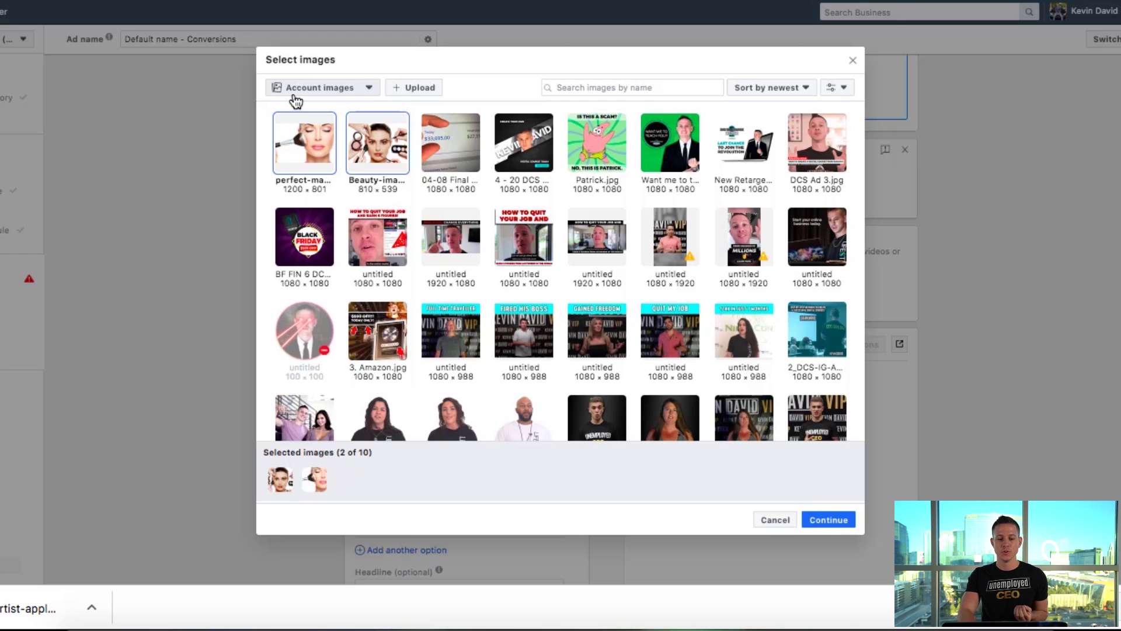
- Add both uploaded makeup photos to the ad's media
left_click(313, 143)
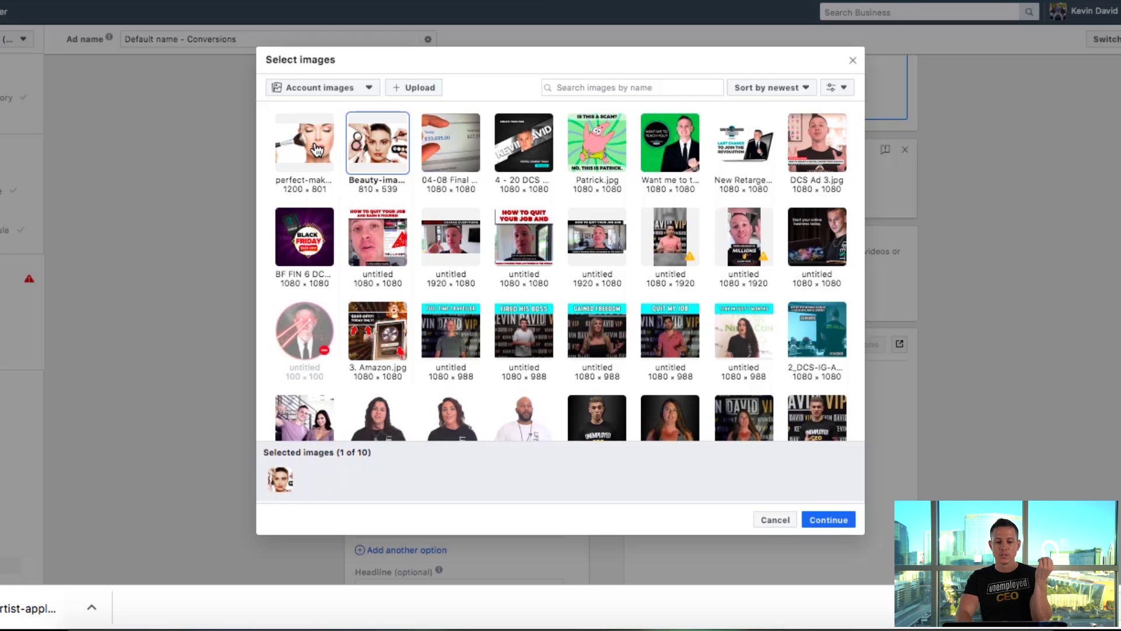
left_click(318, 152)
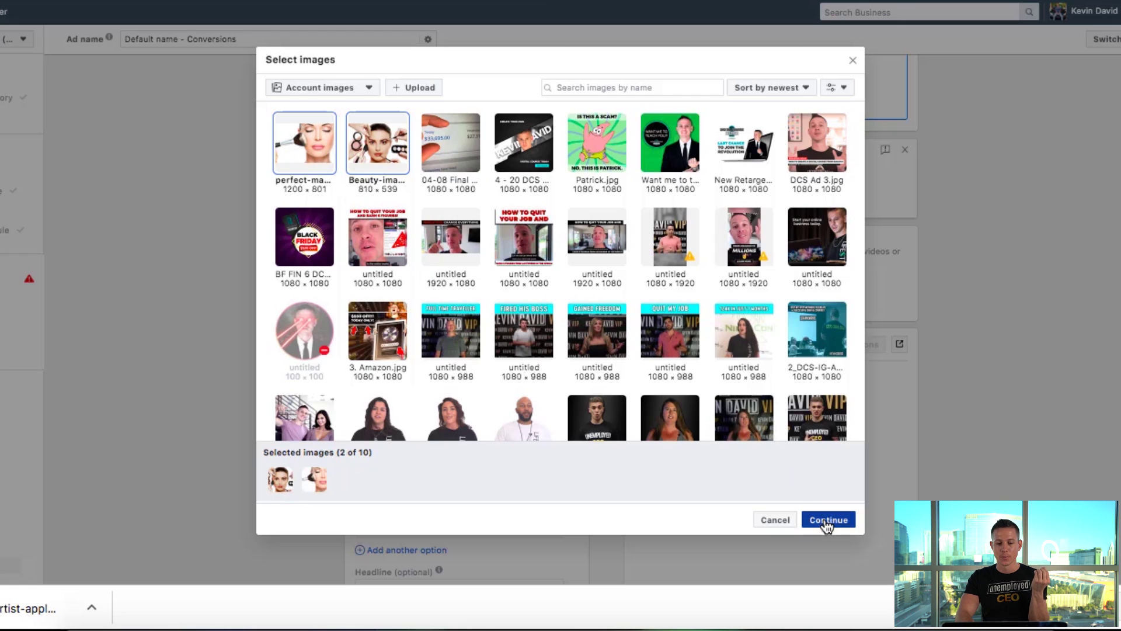
left_click(829, 519)
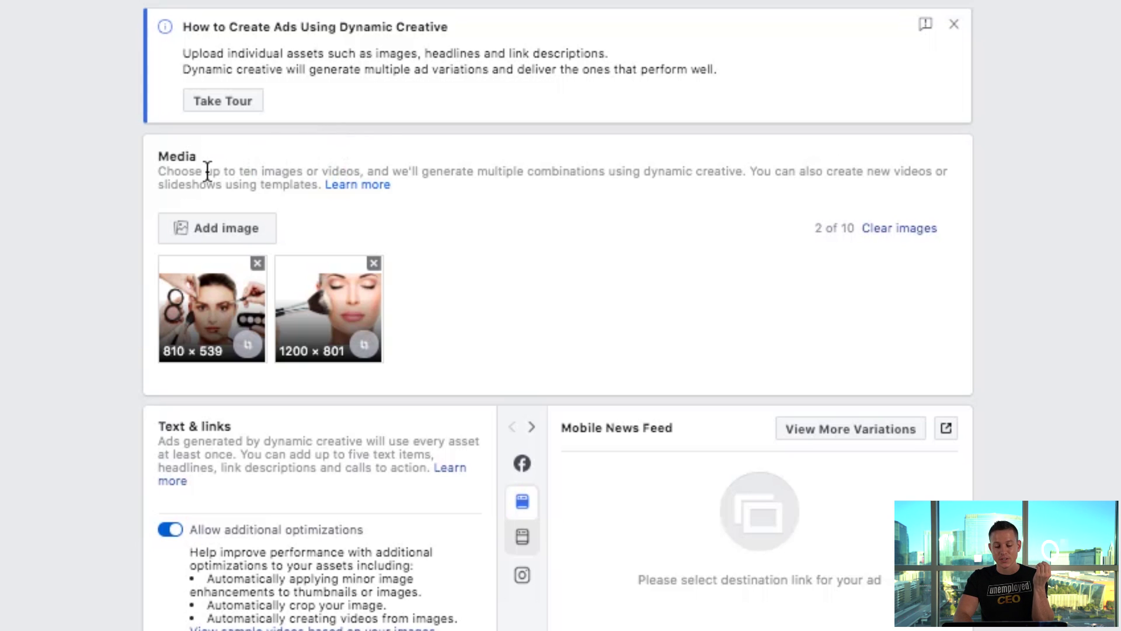
double_click(248, 171)
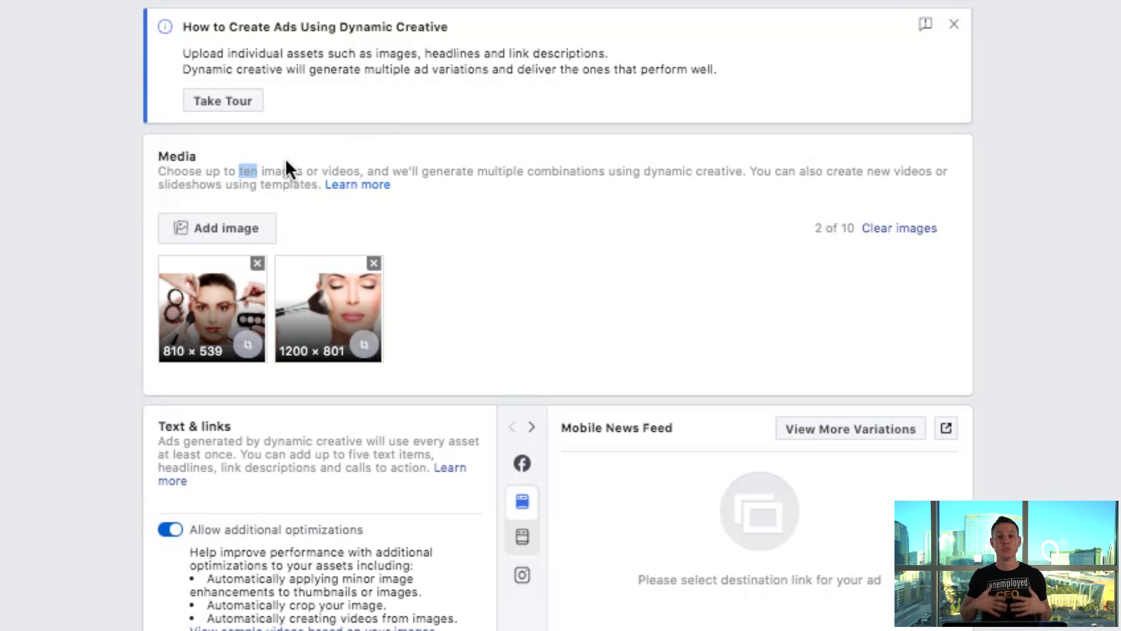
- Open the Ad Library for the Kylie Cosmetics page and look through its ads for sample ad copy
scroll(73, 173, "down", 5)
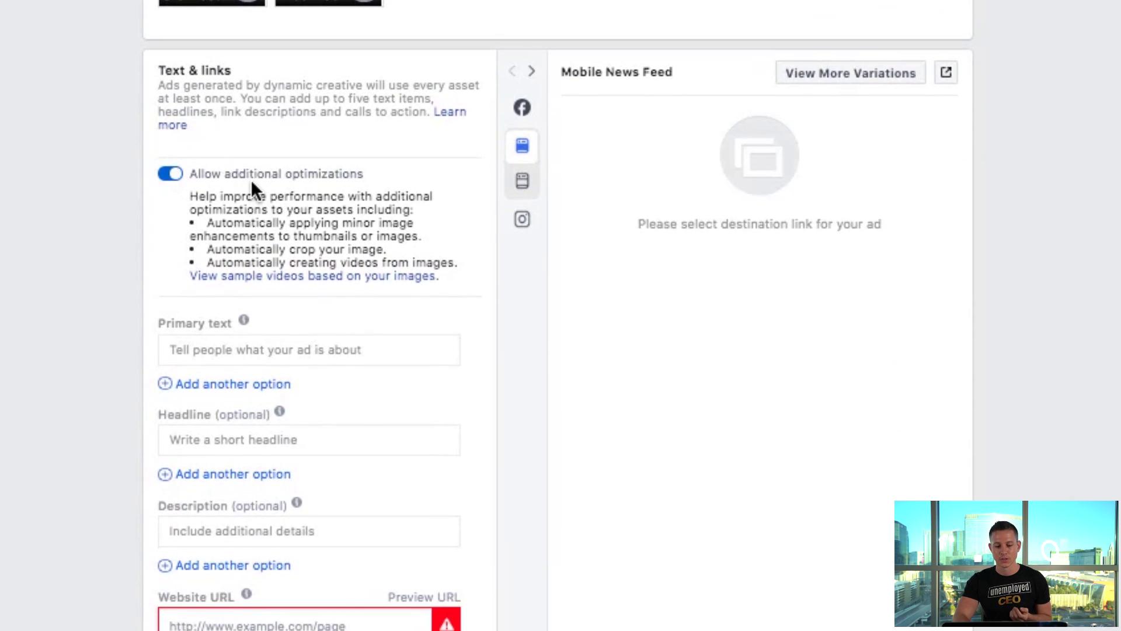
scroll(253, 188, "down", 2)
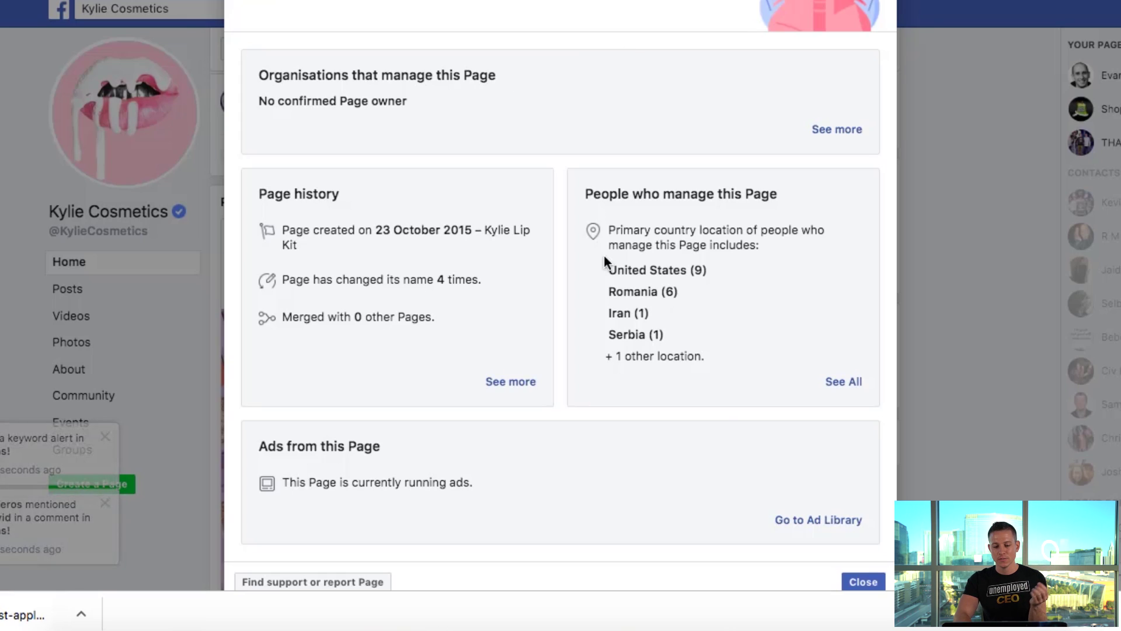
left_click(834, 510)
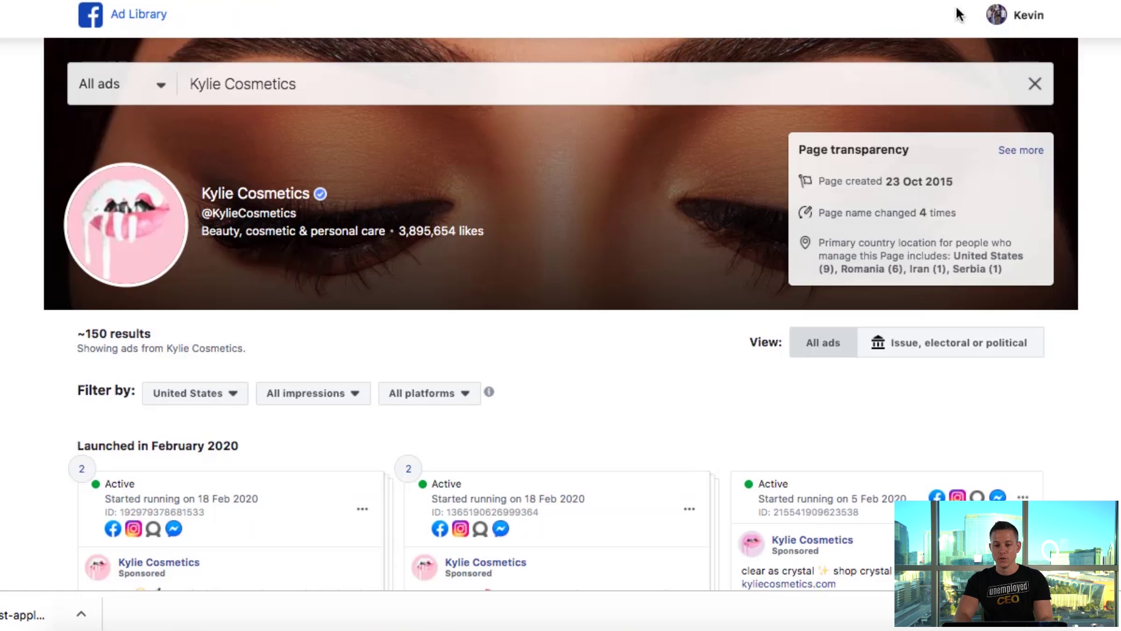
scroll(476, 222, "down", 5)
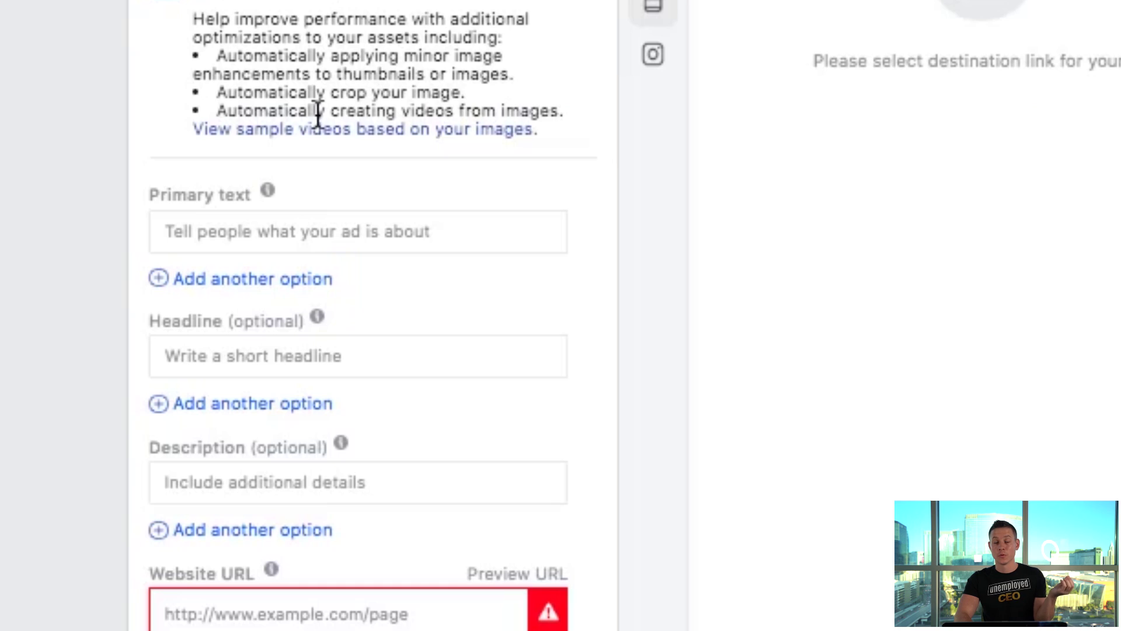
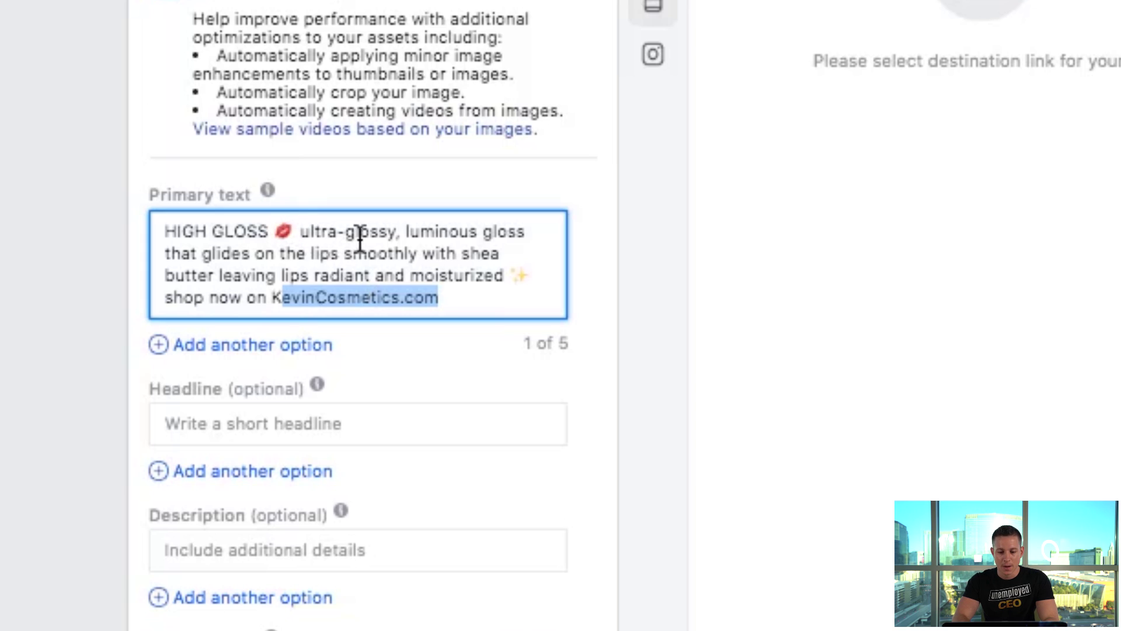
- Reword the primary text to begin "ULTRA HIGH QUALITY GLOSS 💋 that glides on the lips" and to say "leaving them feeling radiant"
left_click_drag(528, 231, 305, 231)
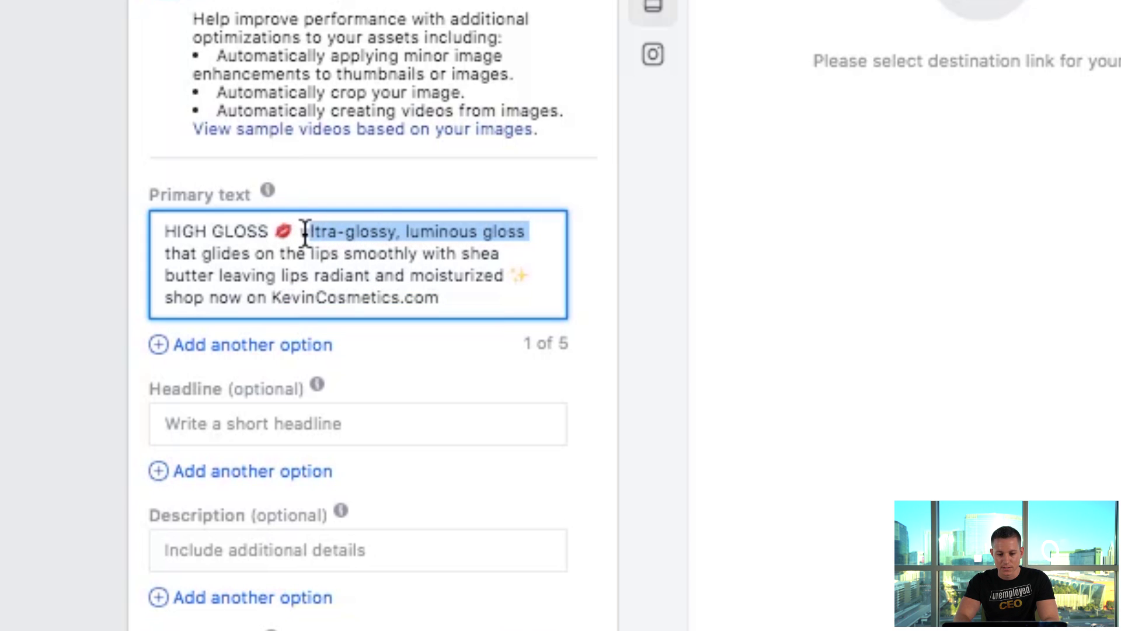
key("BackSpace")
left_click(165, 232)
type("ULTRA HIGH GLOSS 💋 that glides on the lips")
left_click(272, 231)
type("QUALITY GLOSS 💋 that glides on")
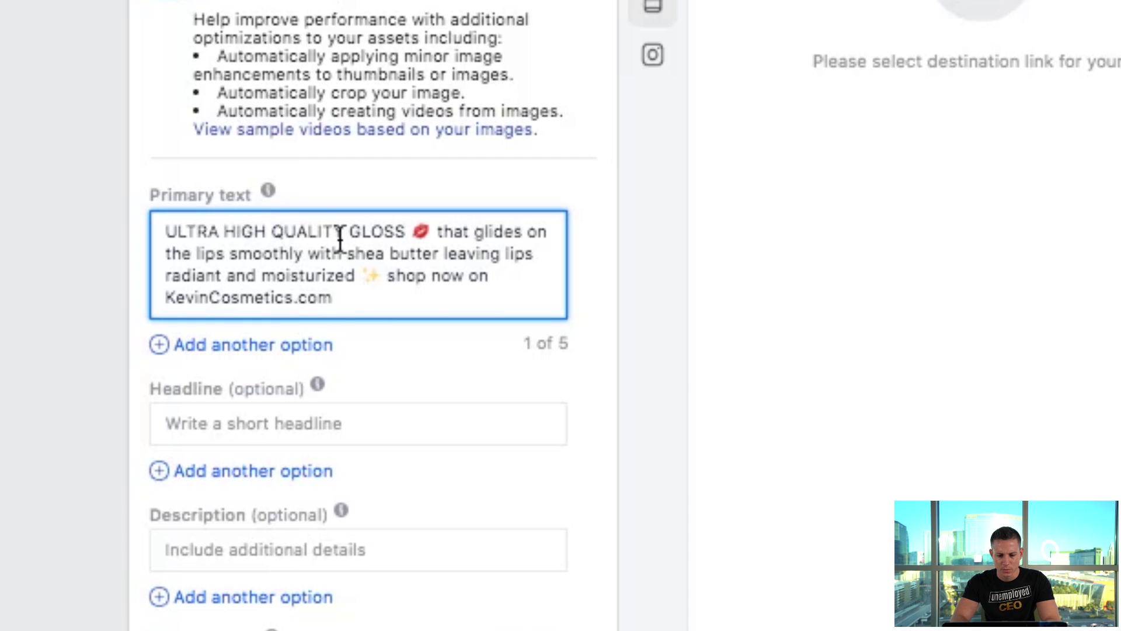
double_click(519, 254)
type("them feeling")
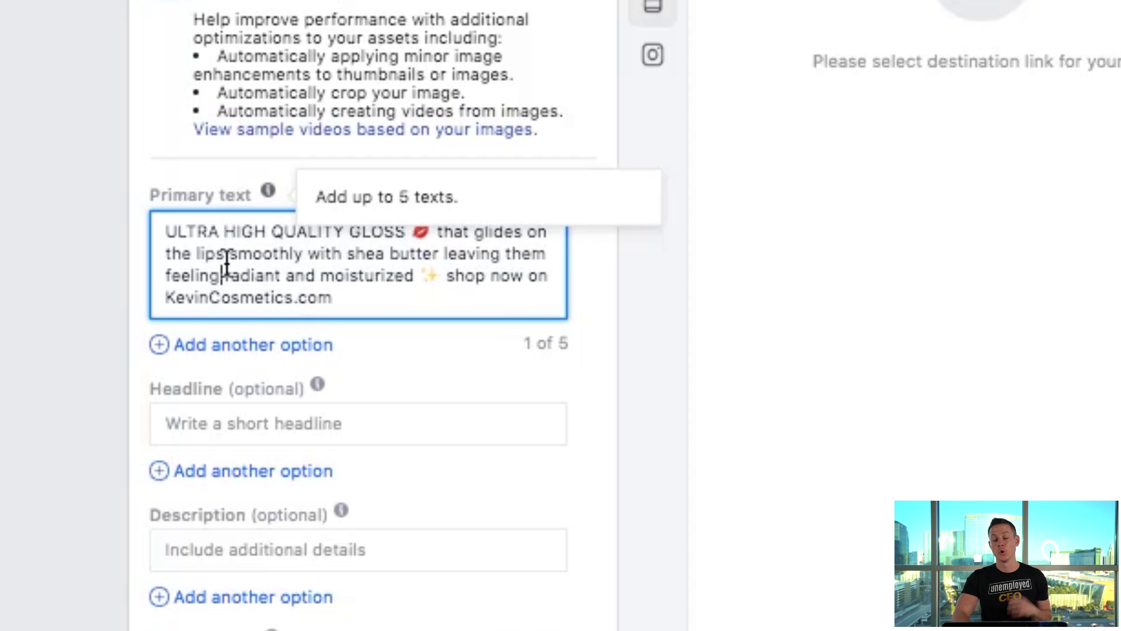
- Add a second primary text option using the "Lined to perfection wearing NEW black liquid kyliner" copy from the Kylie Cosmetics Ad Library
left_click(227, 346)
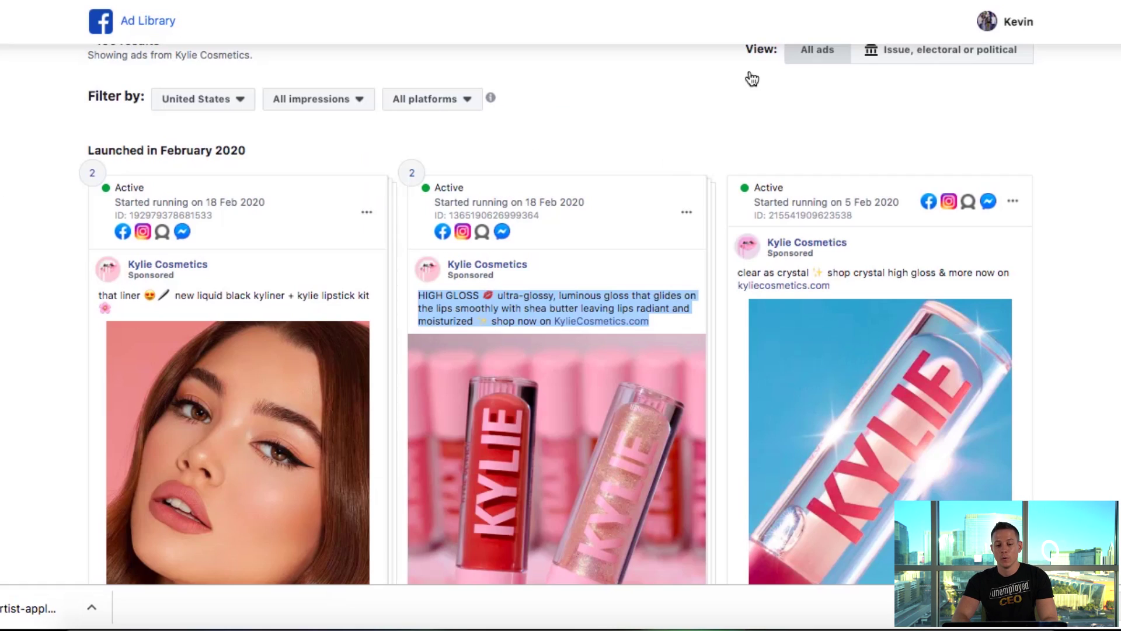
scroll(602, 246, "down", 10)
scroll(602, 246, "down", 1)
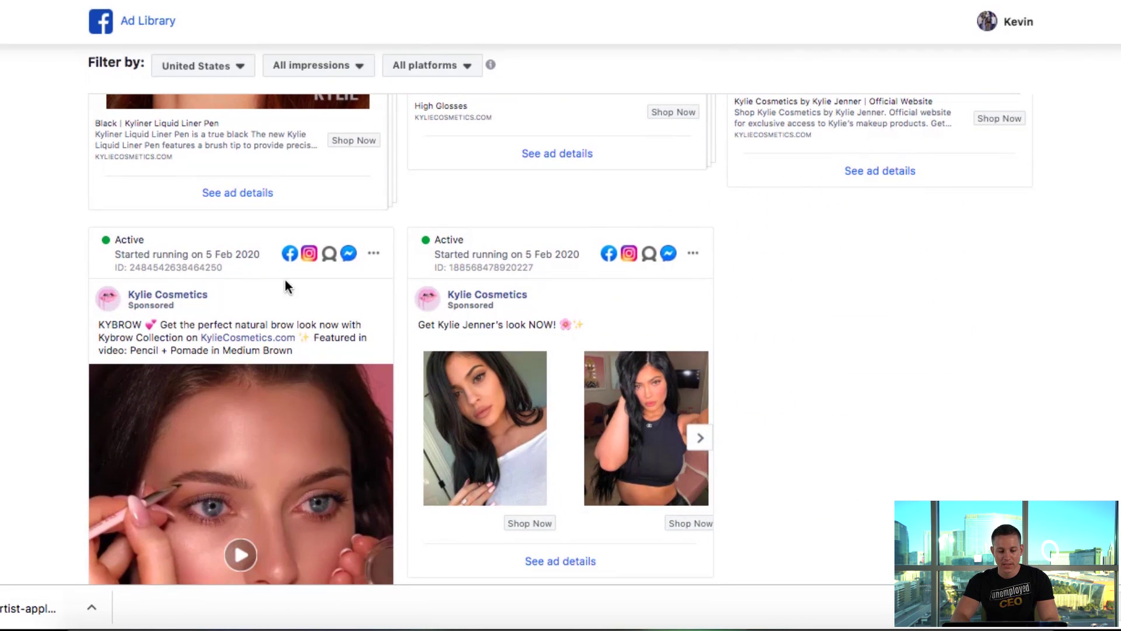
scroll(309, 350, "down", 12)
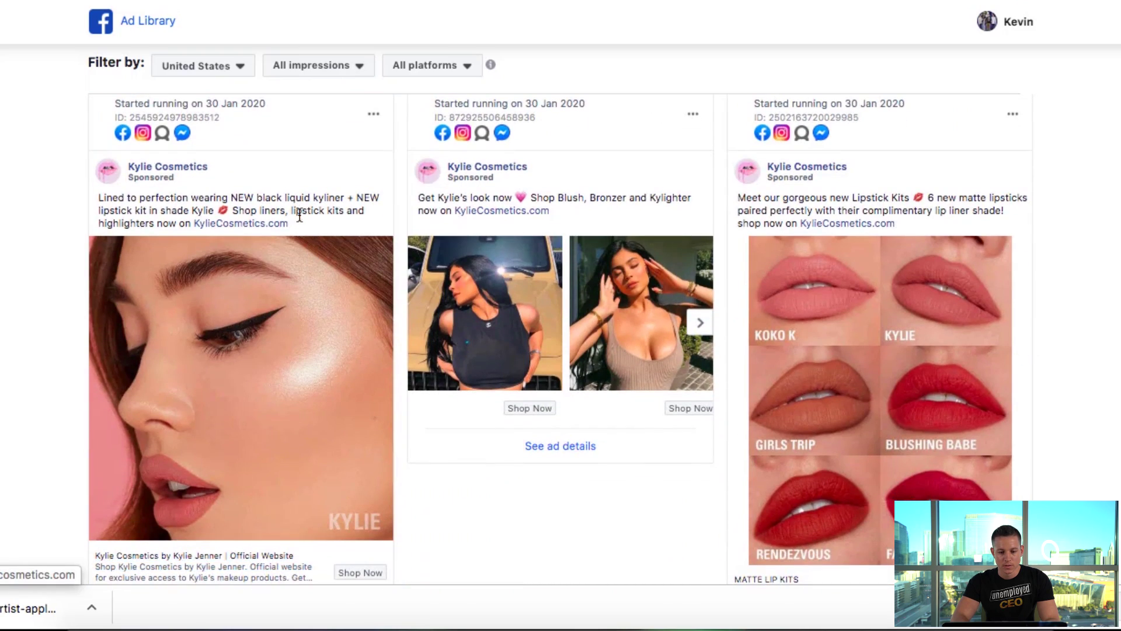
left_click_drag(297, 222, 71, 201)
key("ctrl+c")
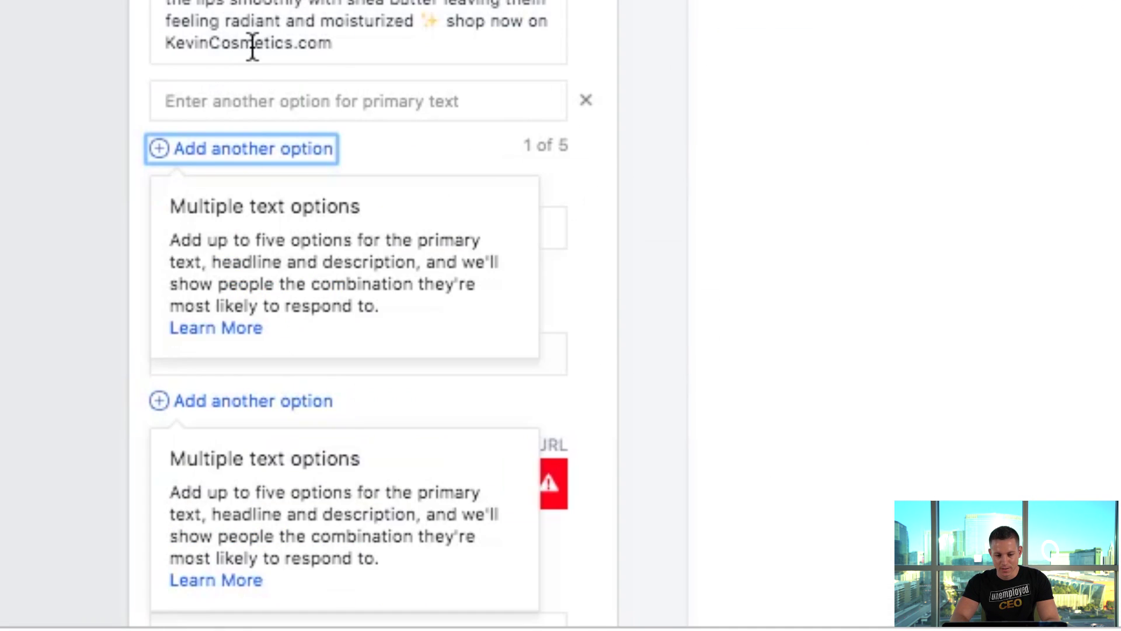
left_click(282, 100)
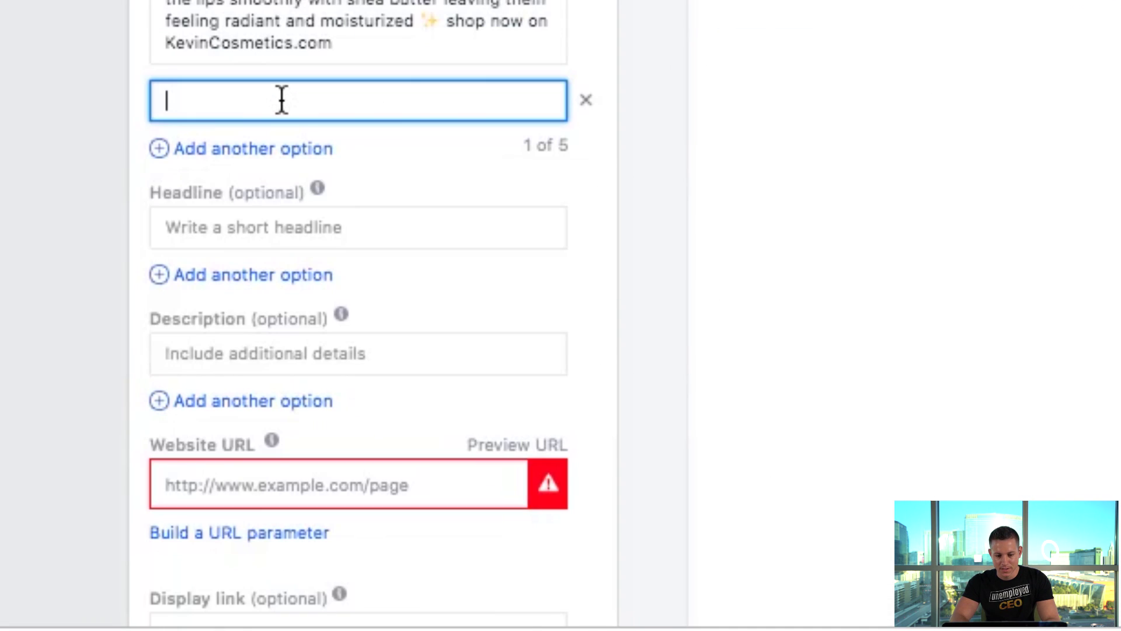
key("ctrl+v")
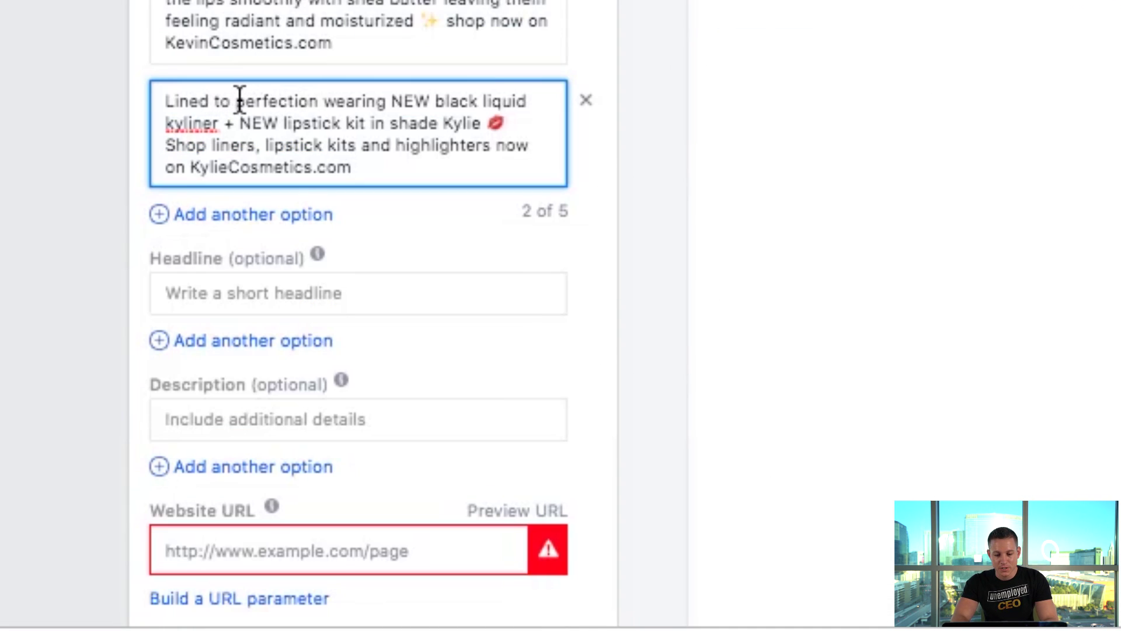
- Rebrand the second primary text with the product name "Kevliner", the lipstick shade "Kevin" and the website "KevinCosmetics.com"
double_click(190, 125)
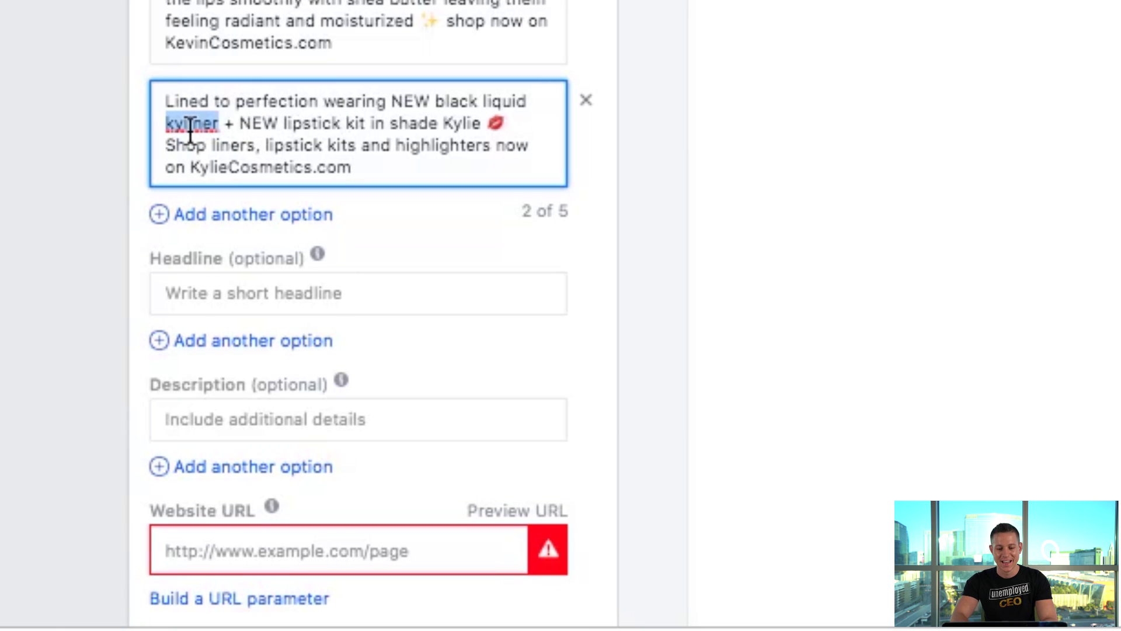
type("Kevliner")
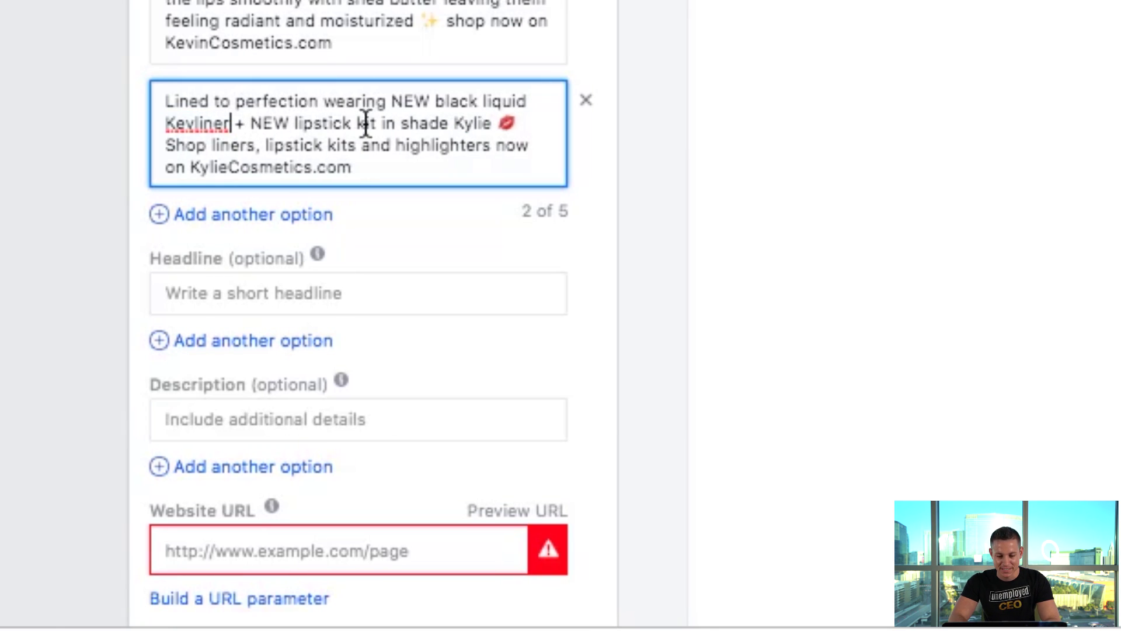
double_click(469, 125)
type("kevin")
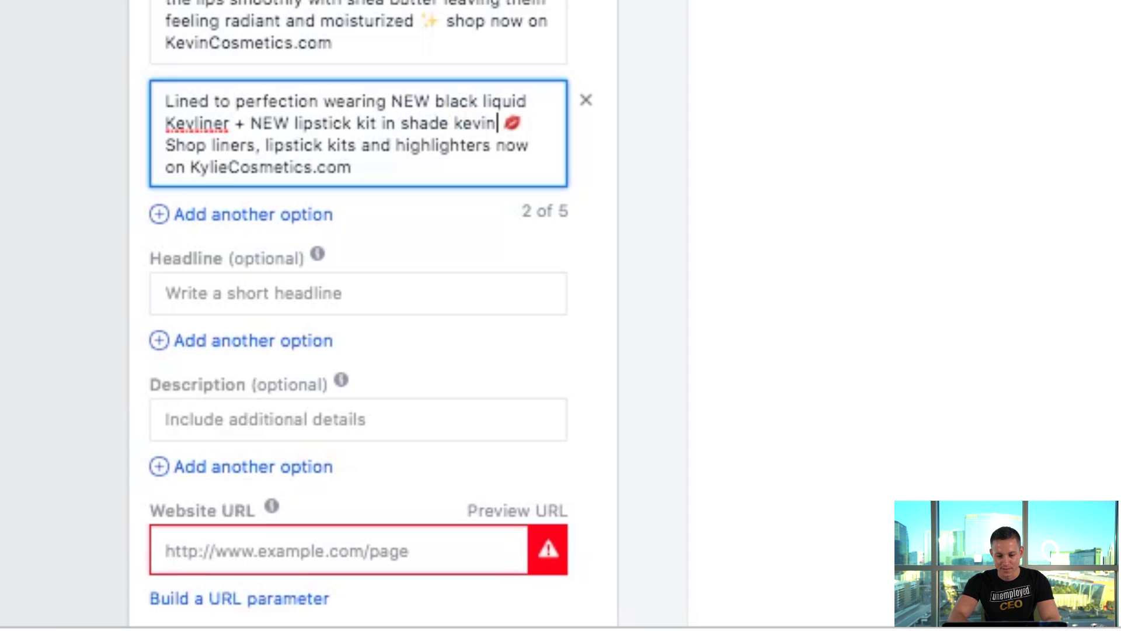
key("BackSpace")
key("BackSpace")
key("BackSpace")
key("BackSpace")
type("Kevin")
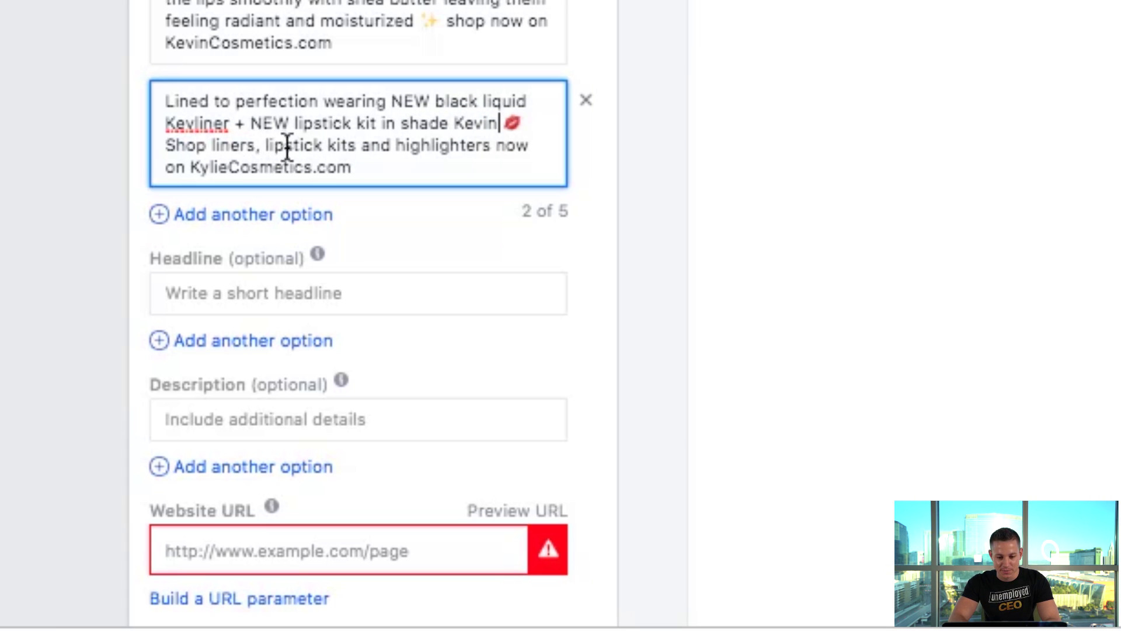
left_click_drag(228, 168, 200, 168)
type("ev")
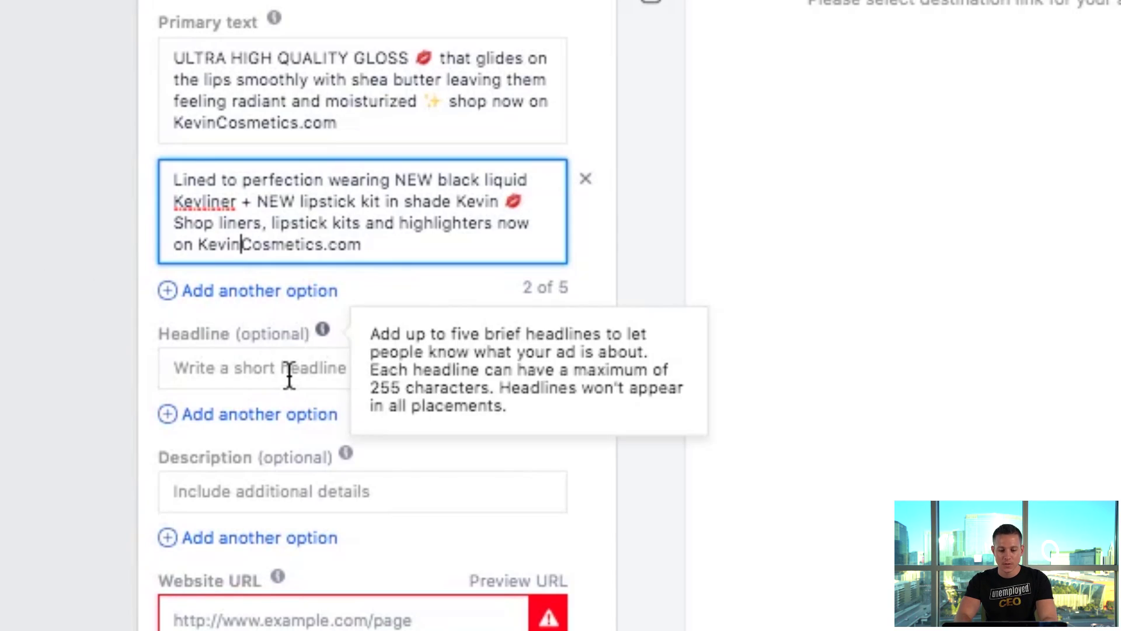
- Enter "50% off ALL Make Up This Week!" as the ad's first headline
left_click(289, 369)
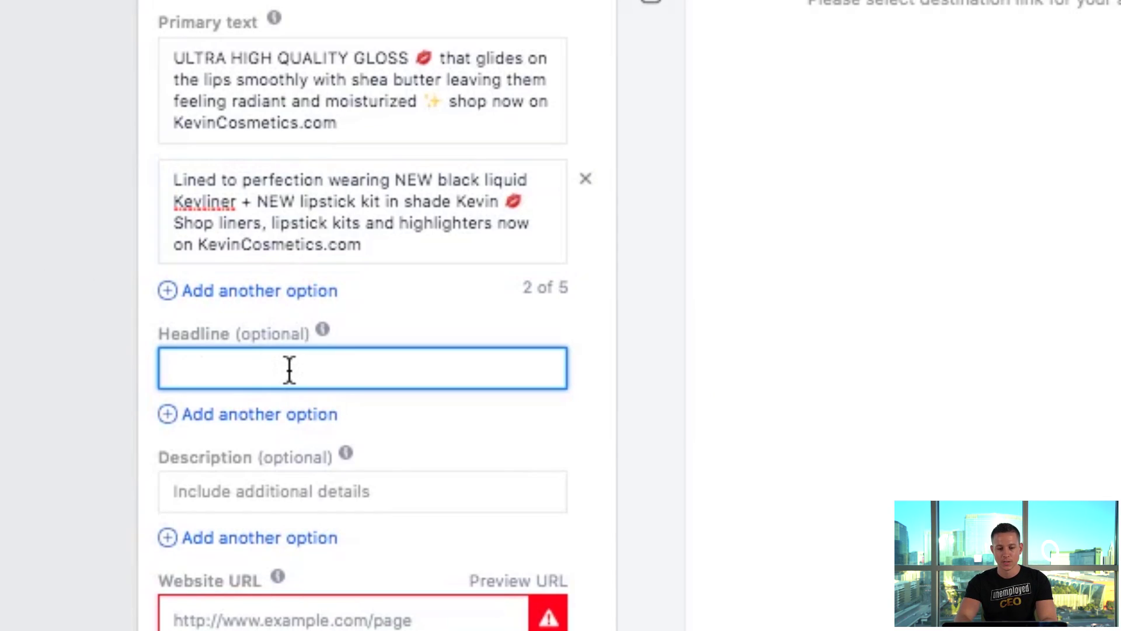
scroll(289, 373, "up", 2)
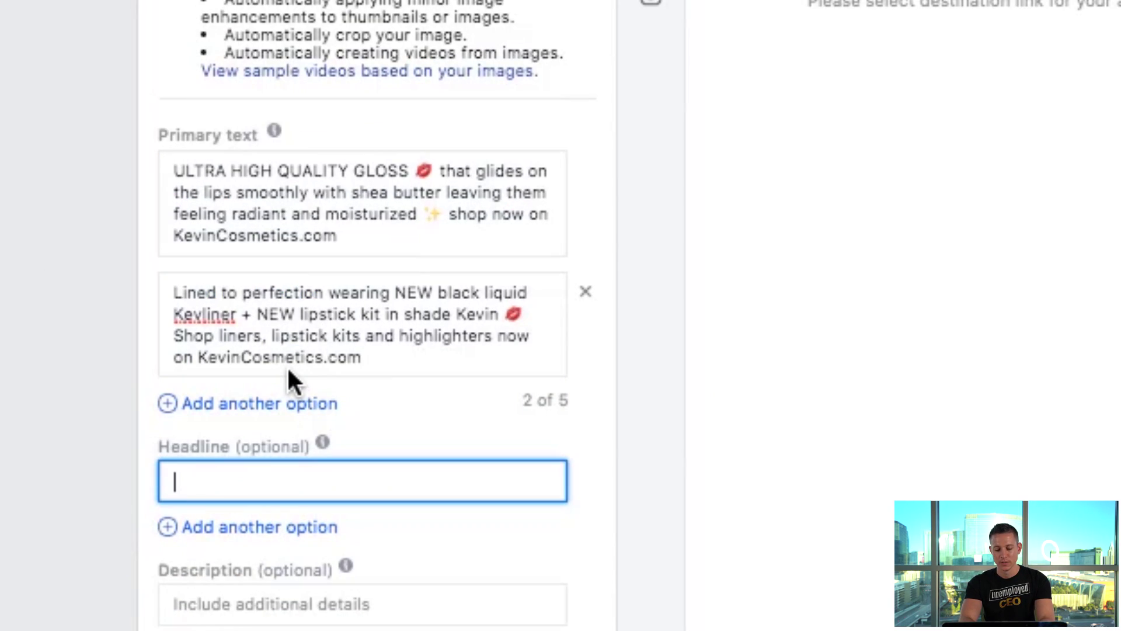
type("50% off ALL Make Up This Week")
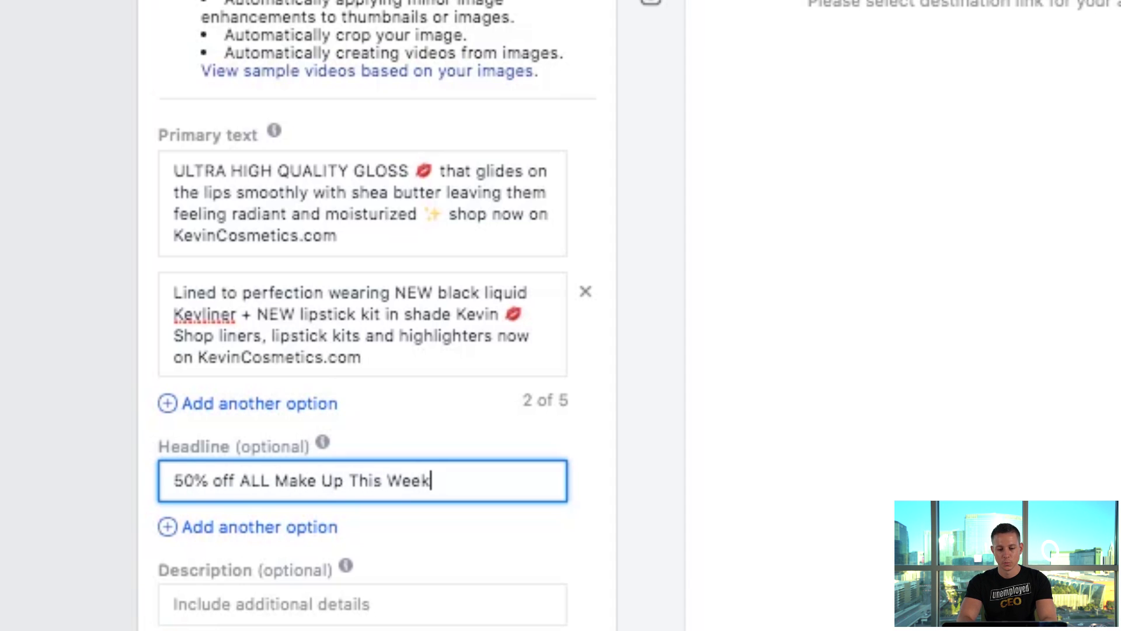
type("!")
- Add a second headline option reading "Shop Now Our Exclusive Collection!"
scroll(261, 371, "down", 4)
left_click(261, 365)
left_click(228, 285)
type("Shop Now Our Ex")
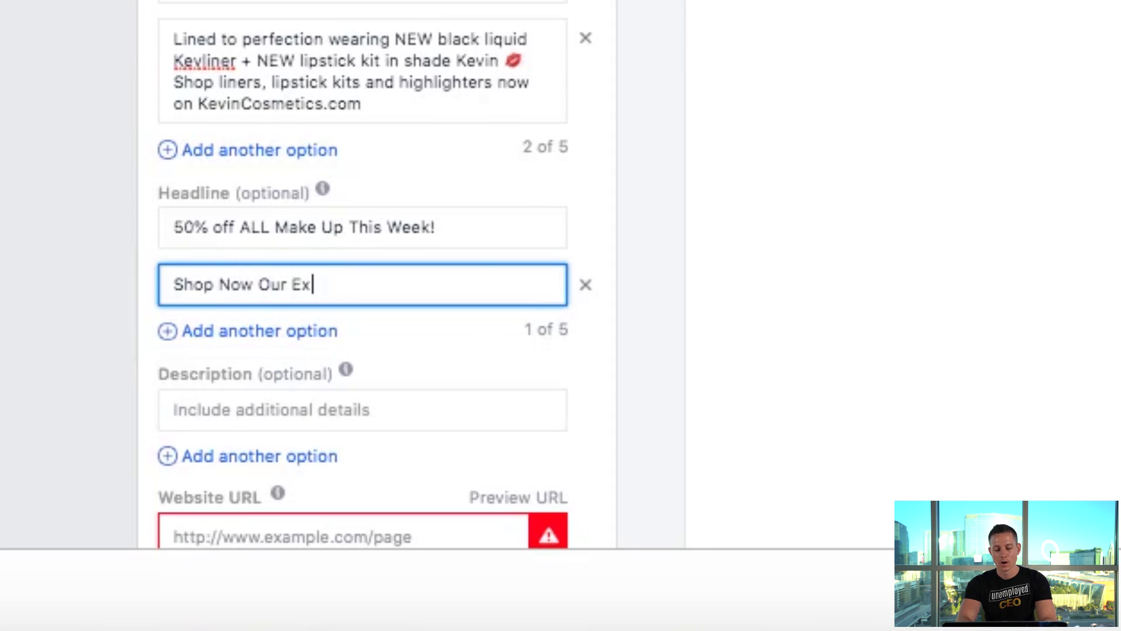
type("clusive Collection!")
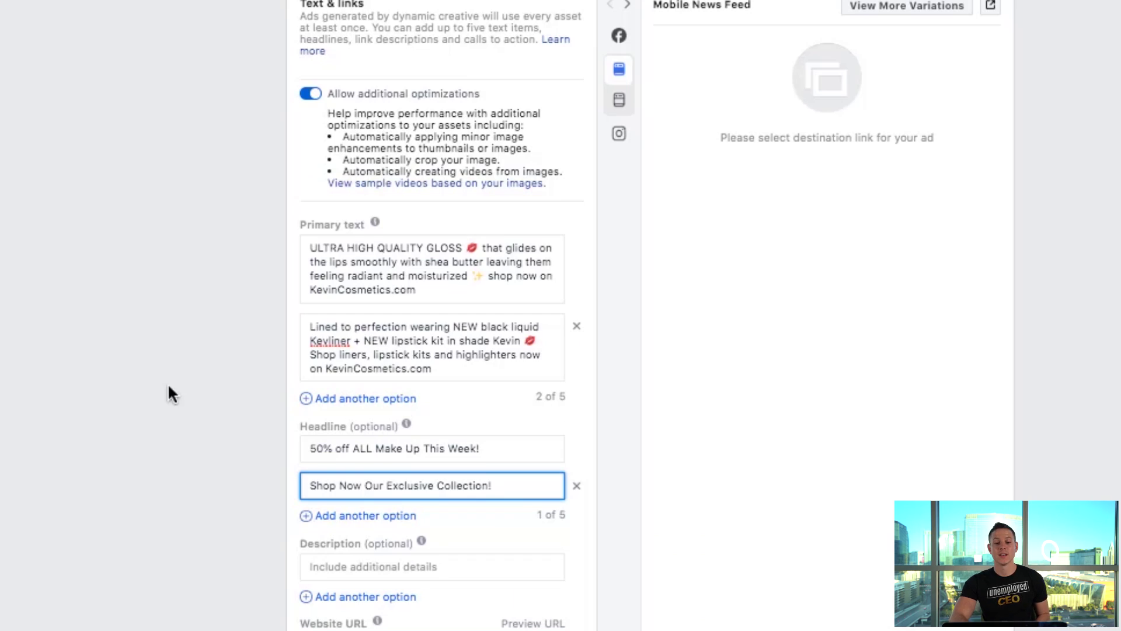
left_click(166, 406)
scroll(180, 326, "up", 10)
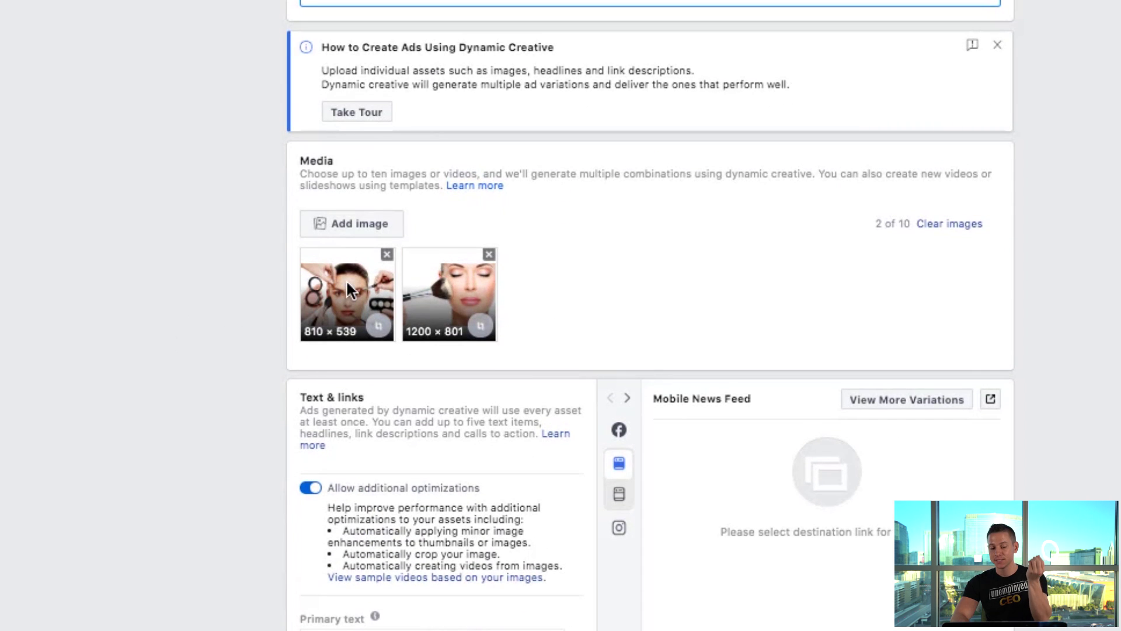
scroll(346, 279, "down", 8)
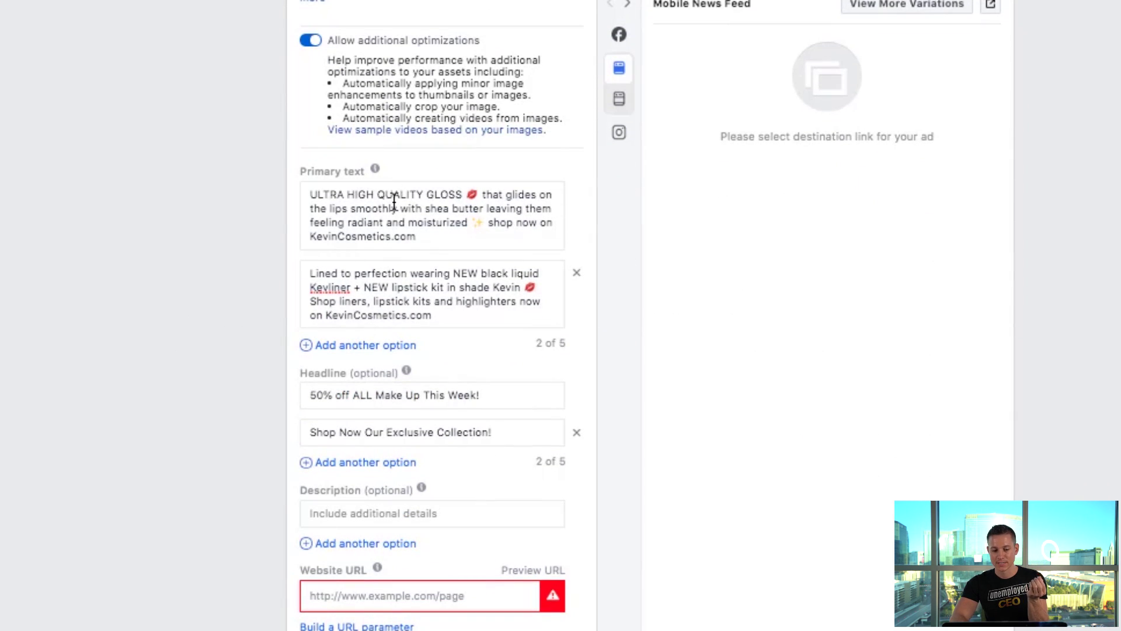
scroll(335, 254, "up", 8)
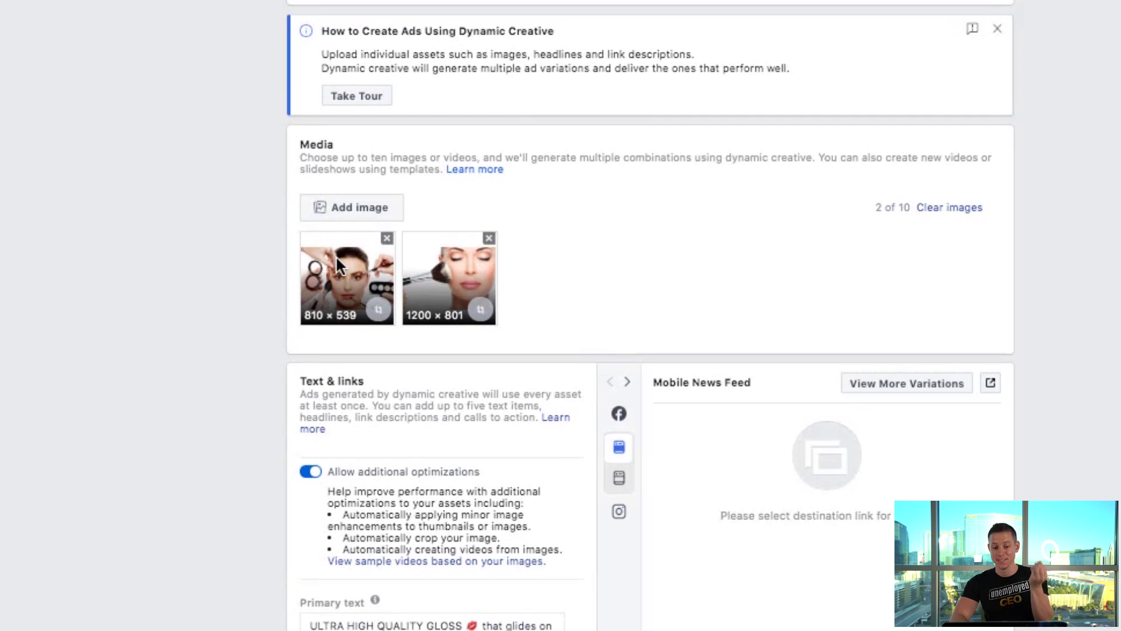
scroll(234, 409, "down", 6)
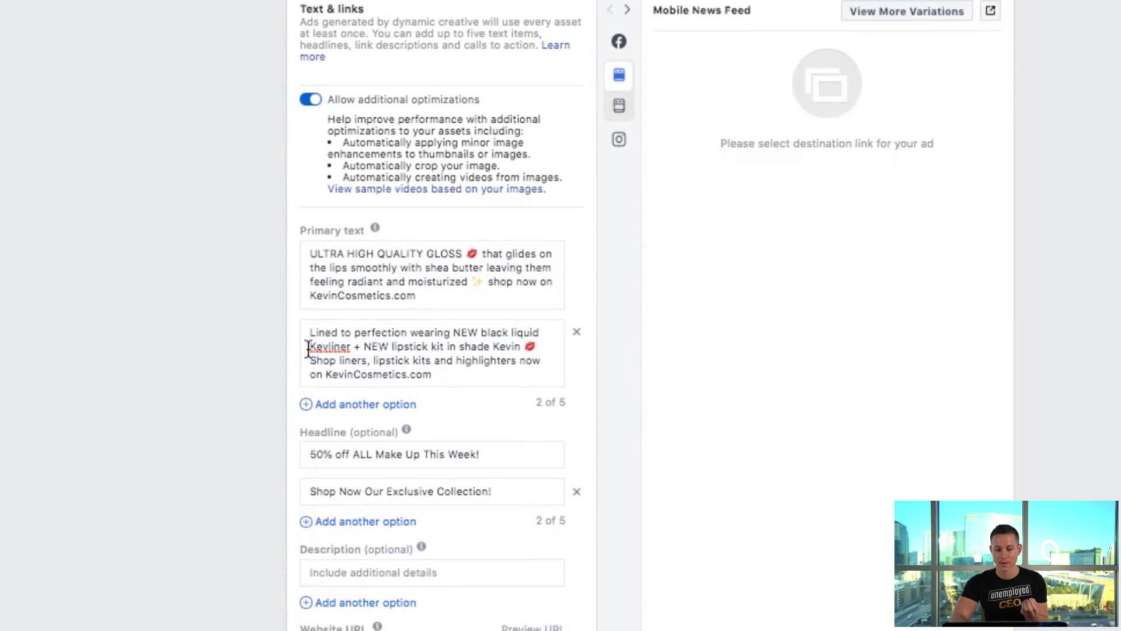